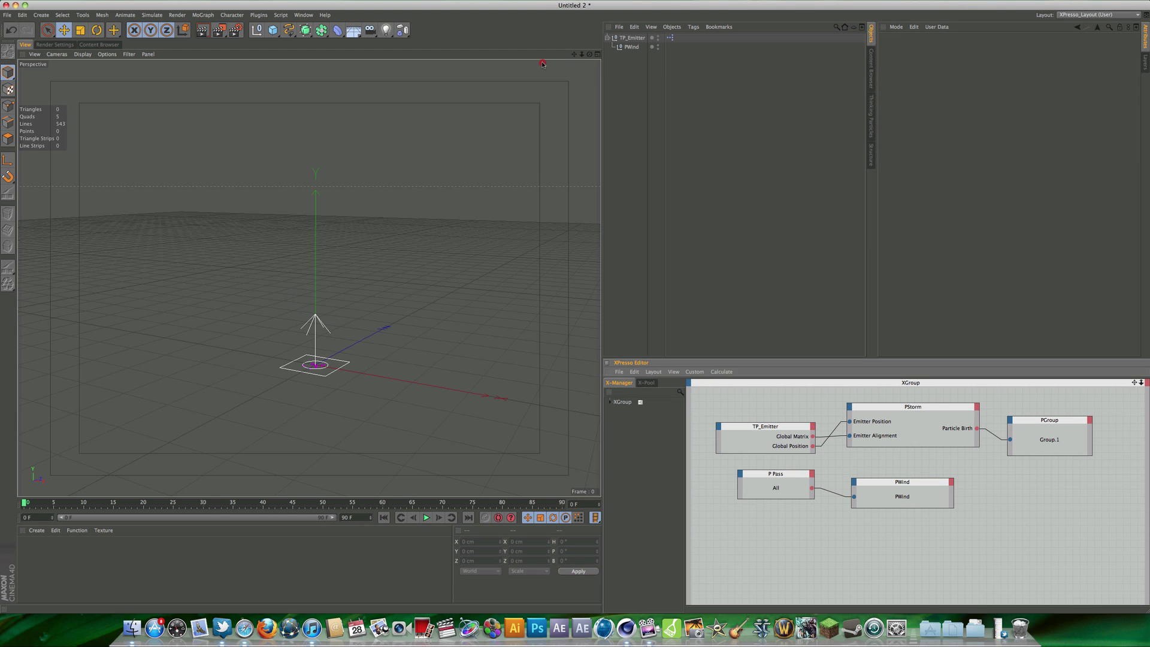
Step: Draw a wavy Bezier spline in the front view through four points, from about X -444, Y 133 to X 209, Y 13 cm
click(632, 46)
click(632, 38)
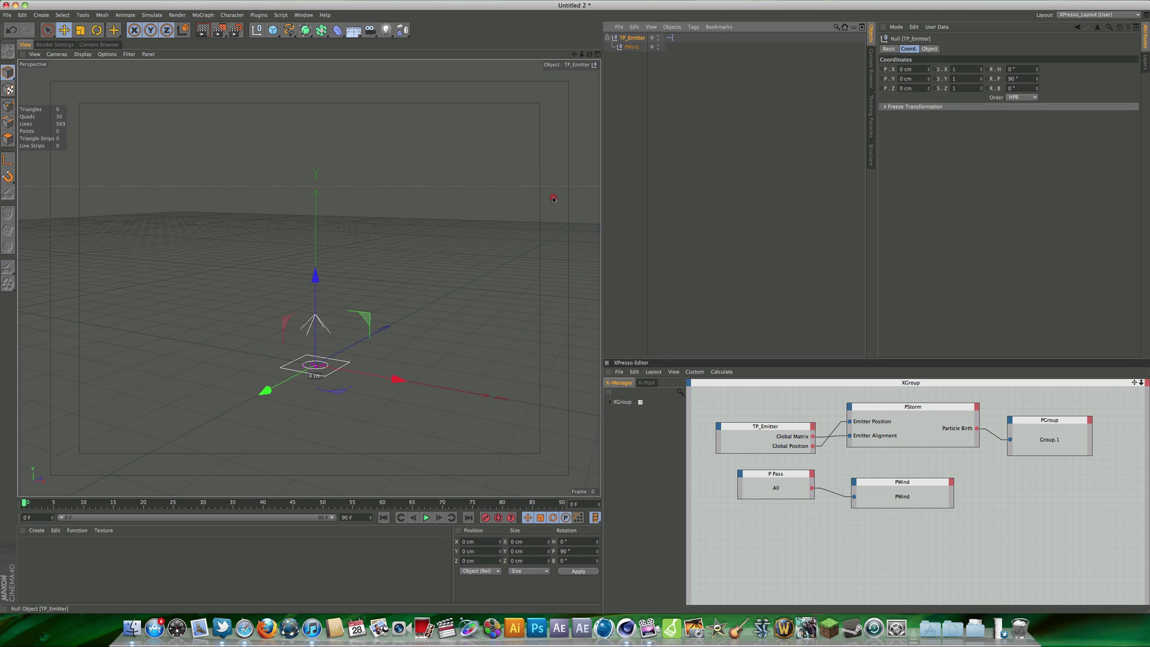
middle_click(430, 153)
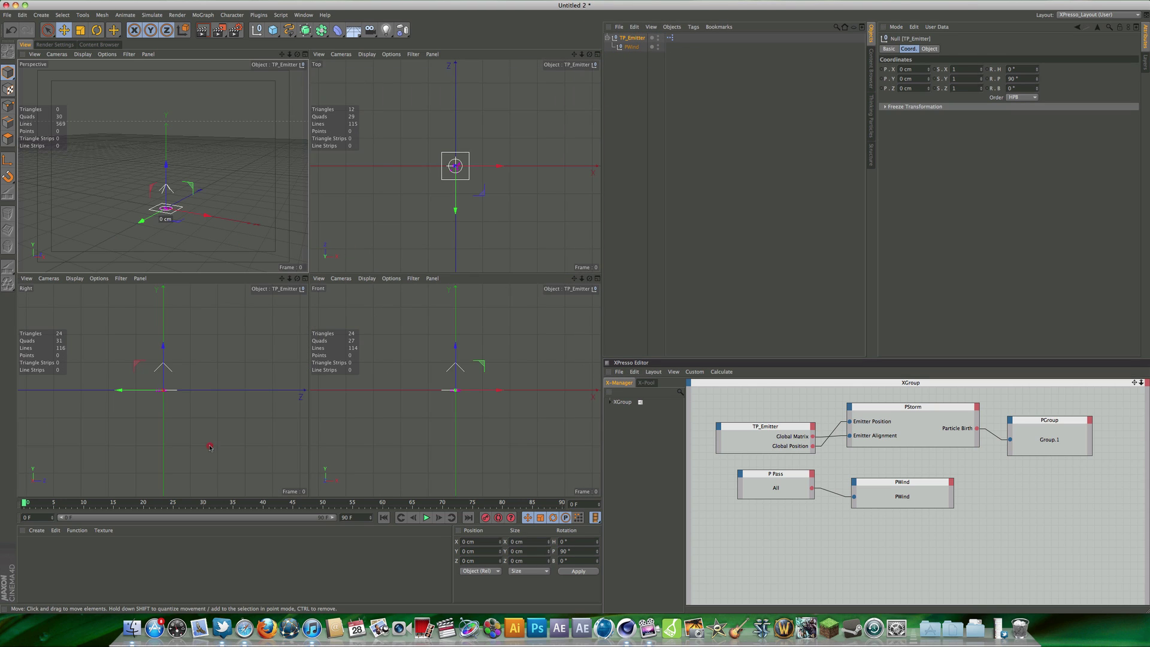
middle_click(394, 356)
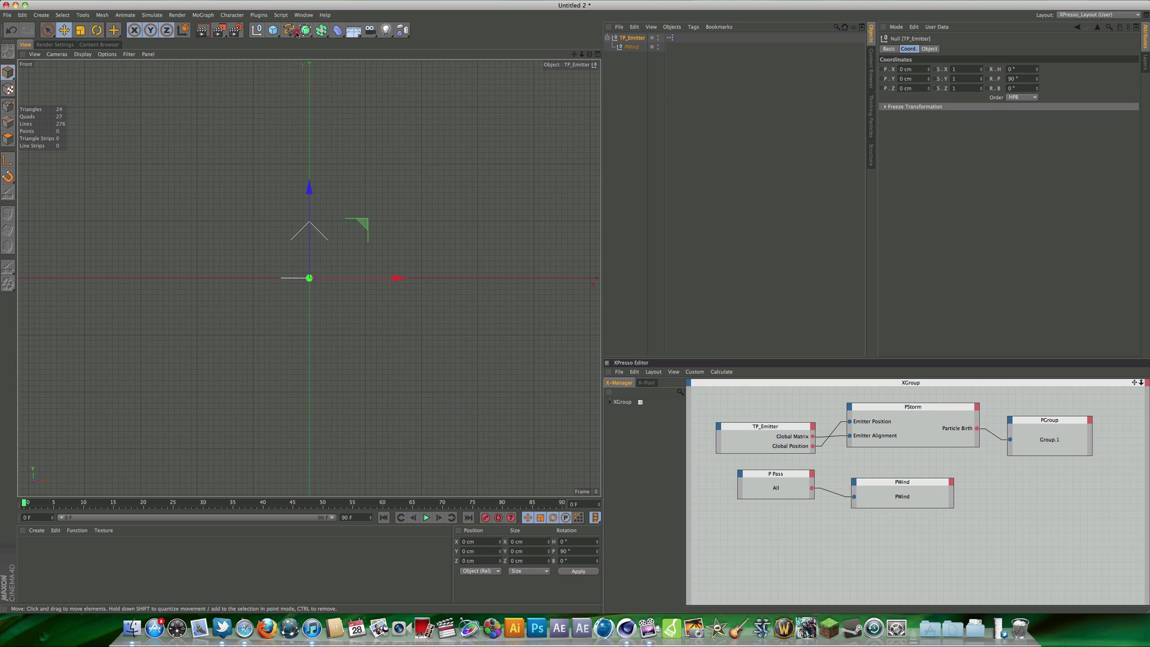
drag(296, 34, 377, 42)
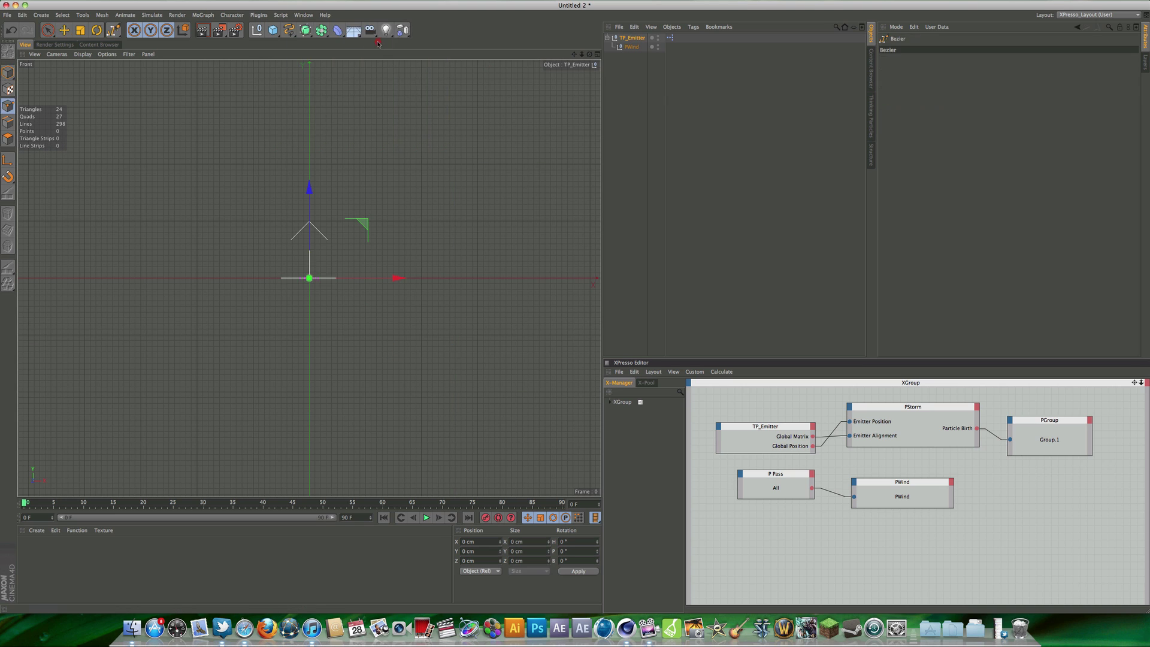
click(62, 205)
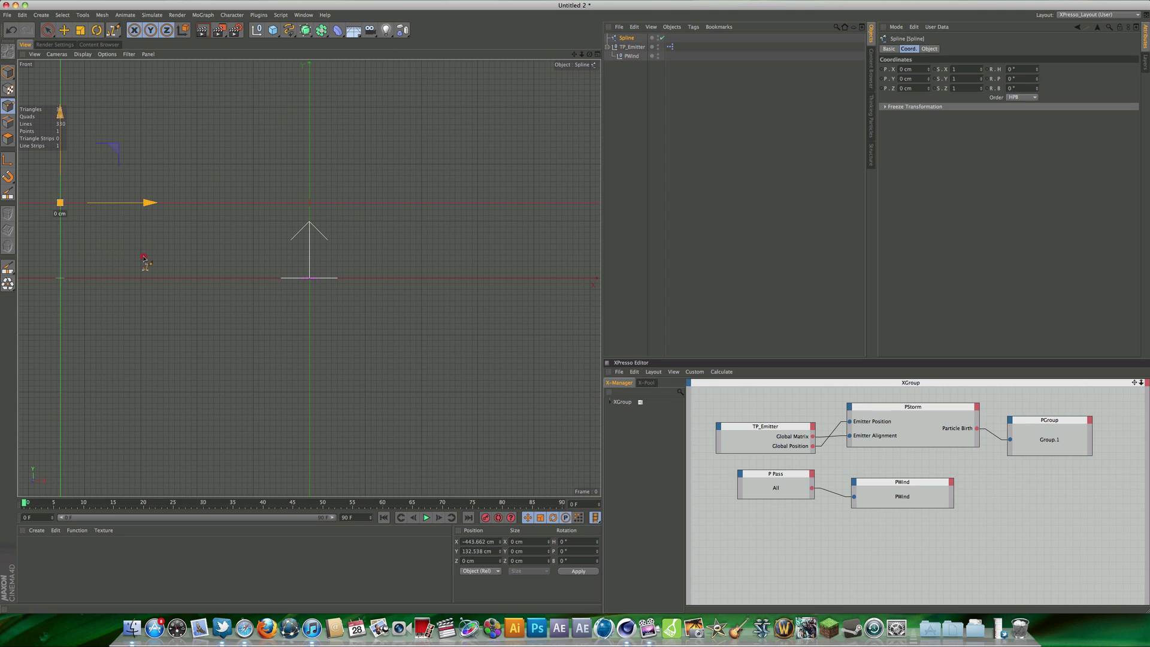
mouse_move(146, 267)
mouse_down()
mouse_move(198, 253)
mouse_move(207, 267)
mouse_up()
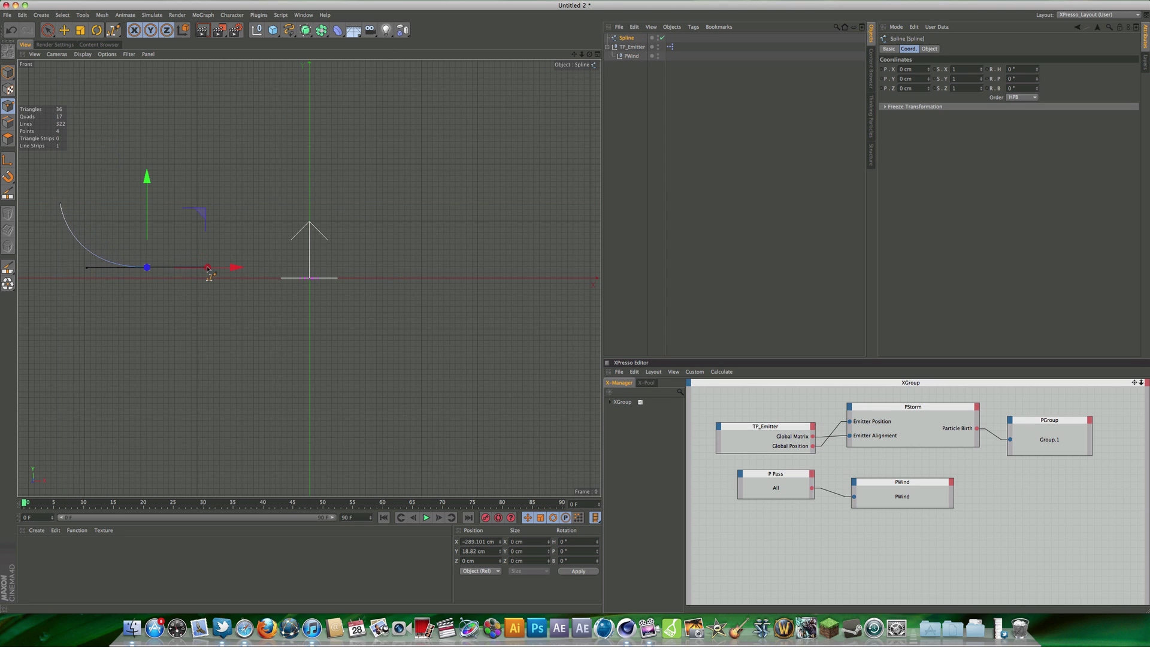
drag(294, 175, 366, 175)
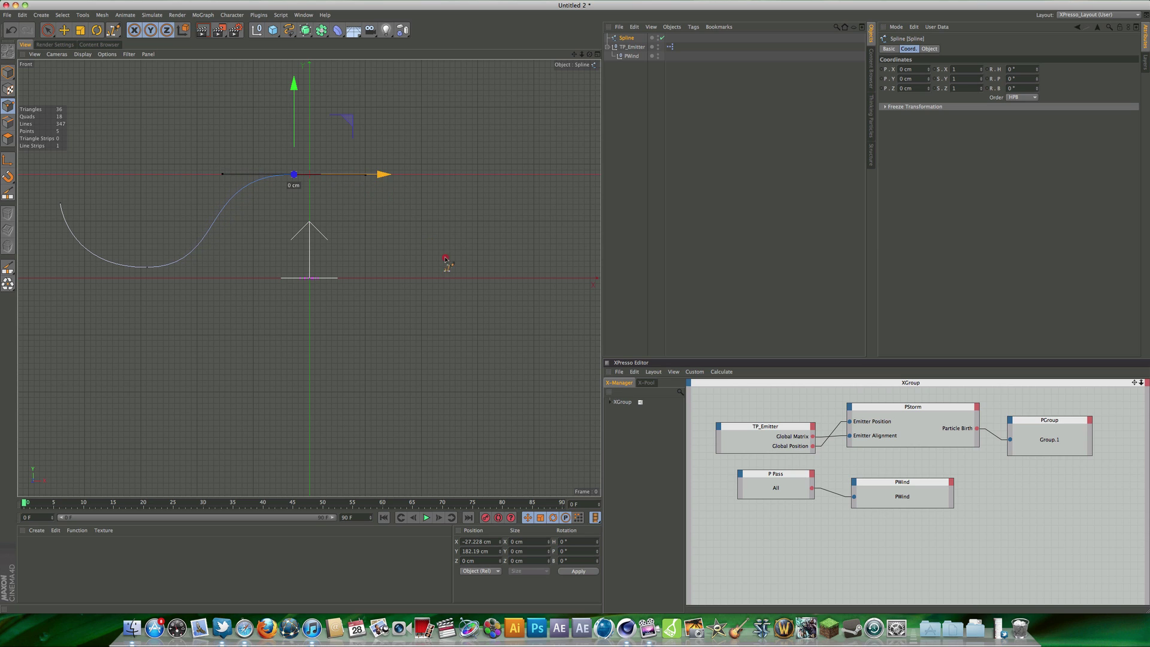
drag(427, 271, 478, 271)
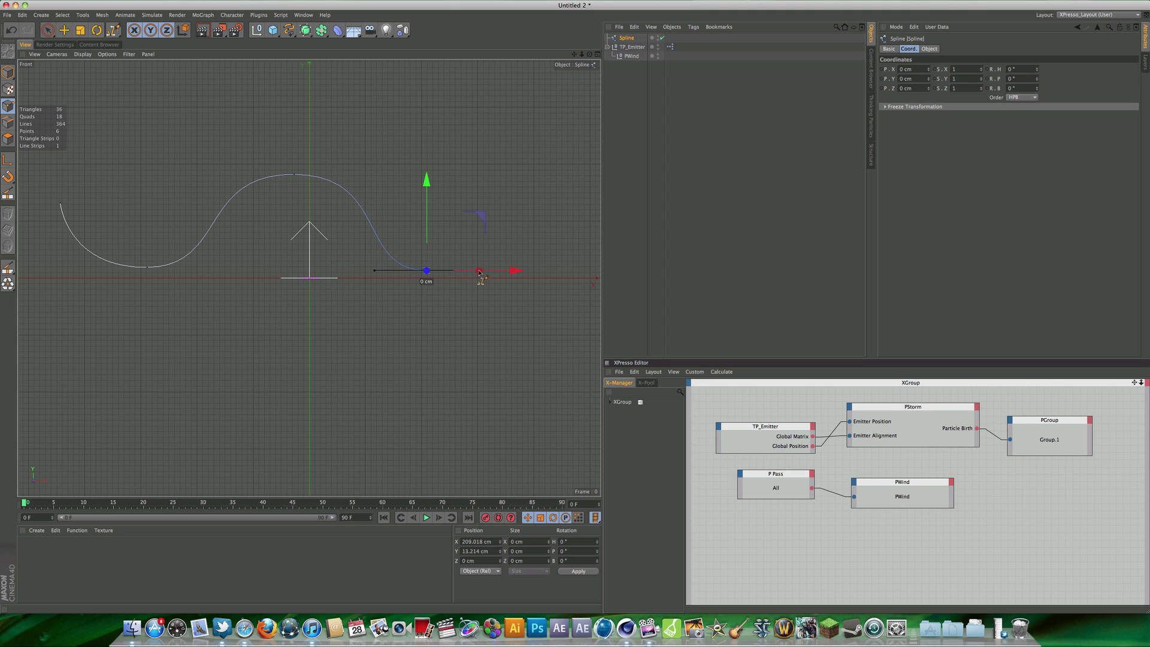
drag(537, 131, 622, 169)
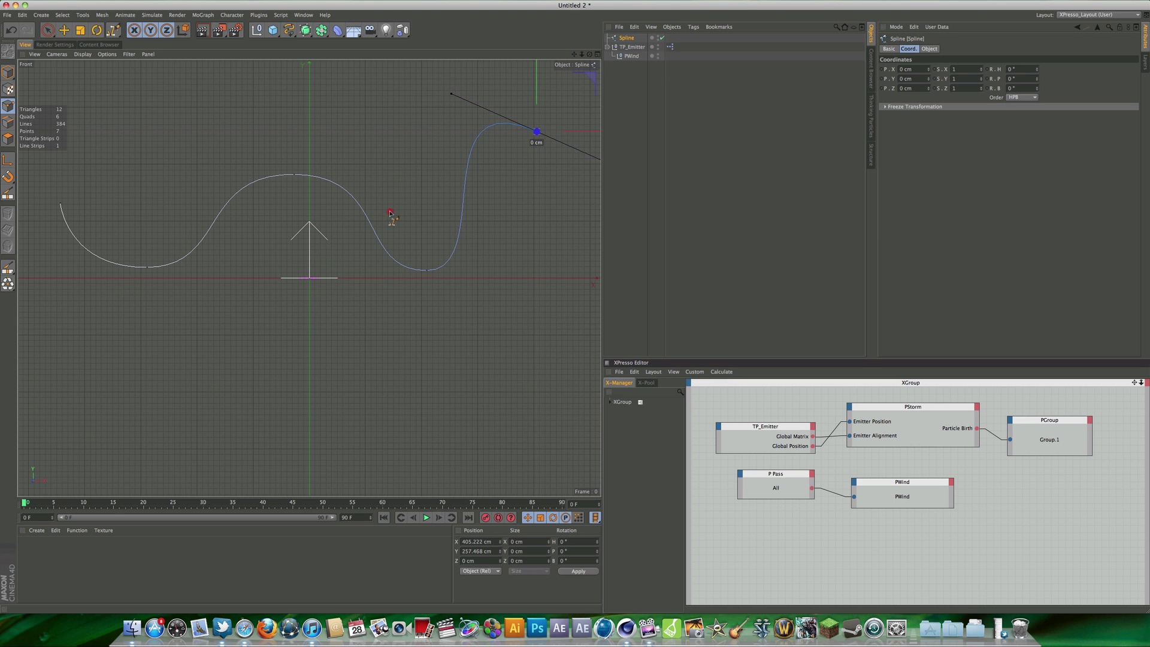
alt+middle_drag(389, 213, 227, 238)
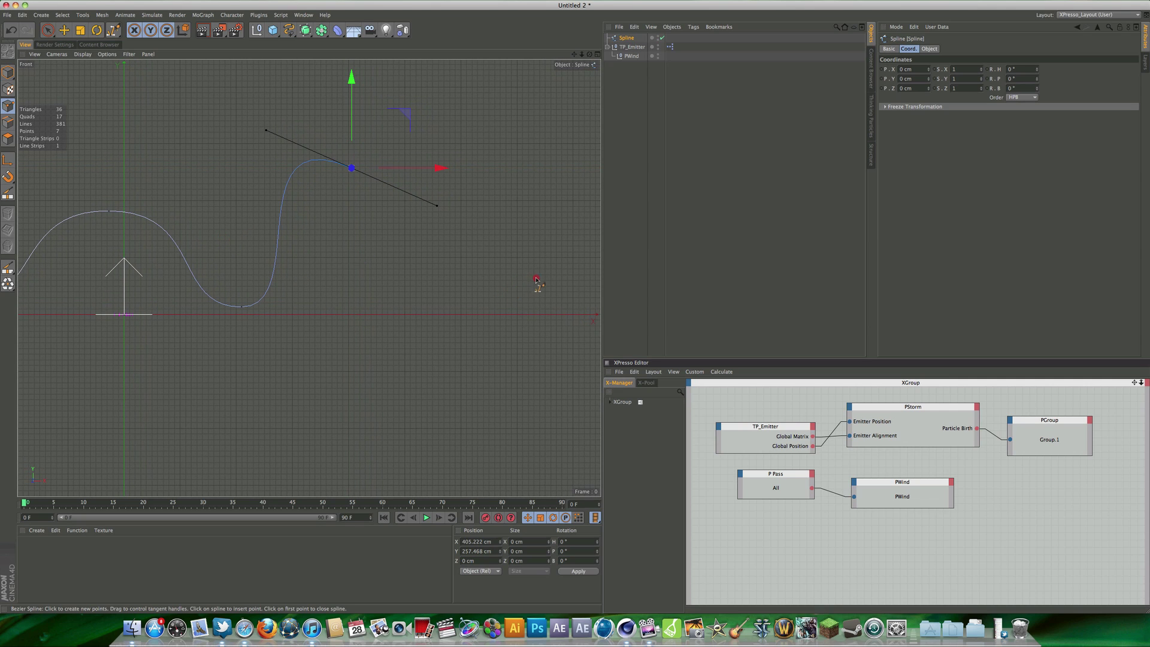
drag(529, 278, 563, 198)
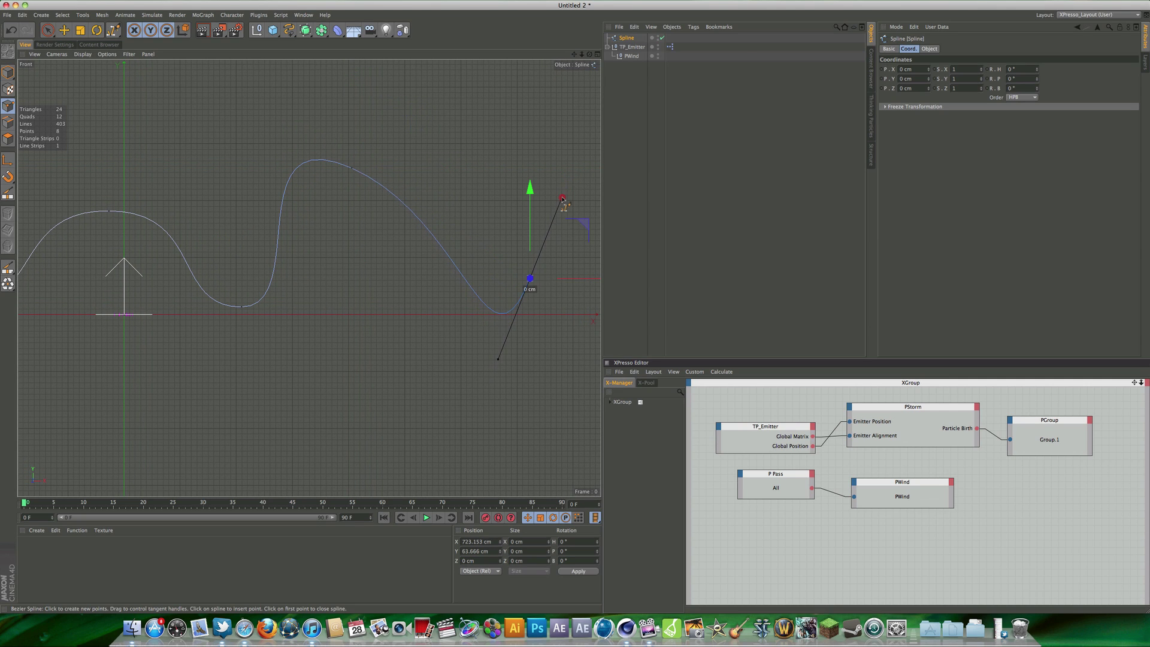
key(super+z)
key(super+z)
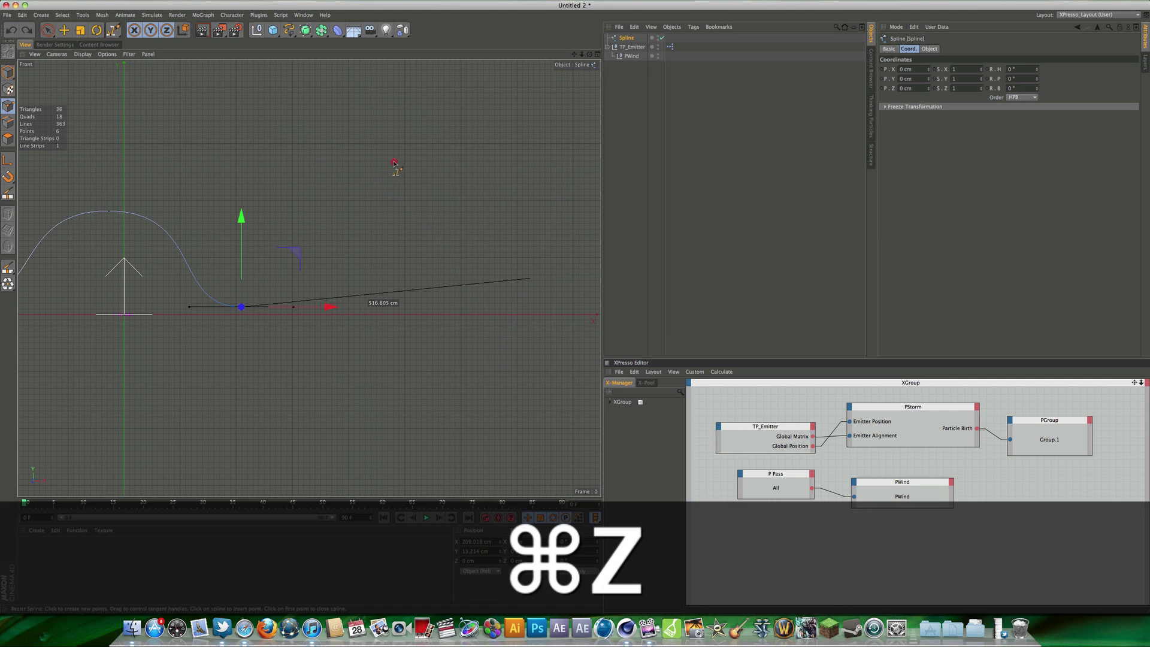
Step: Extend the spline with a final smooth crest point at about X 456, Y 216 cm, then finish drawing in the perspective view
drag(379, 192, 445, 193)
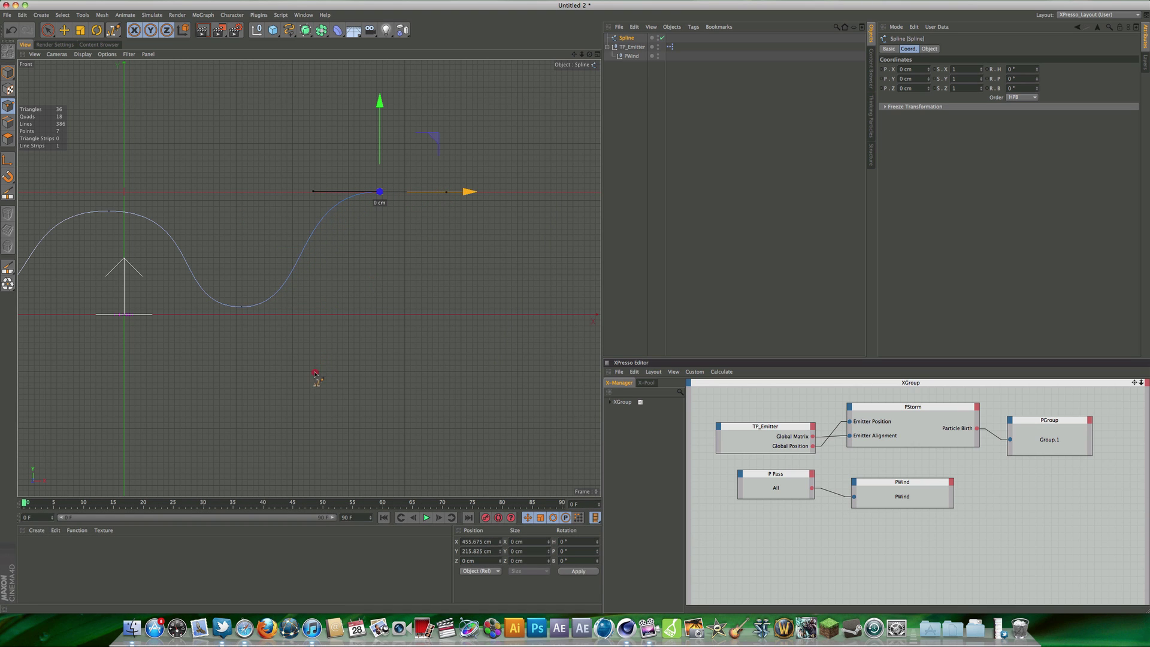
alt+middle_drag(316, 380, 495, 385)
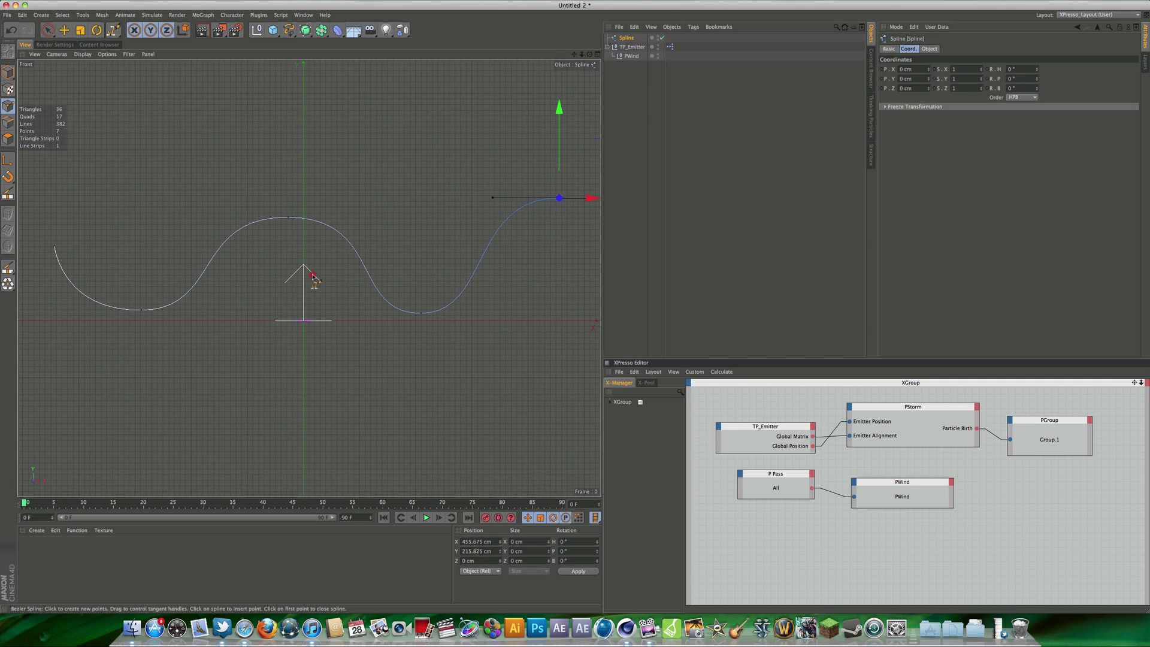
middle_click(321, 305)
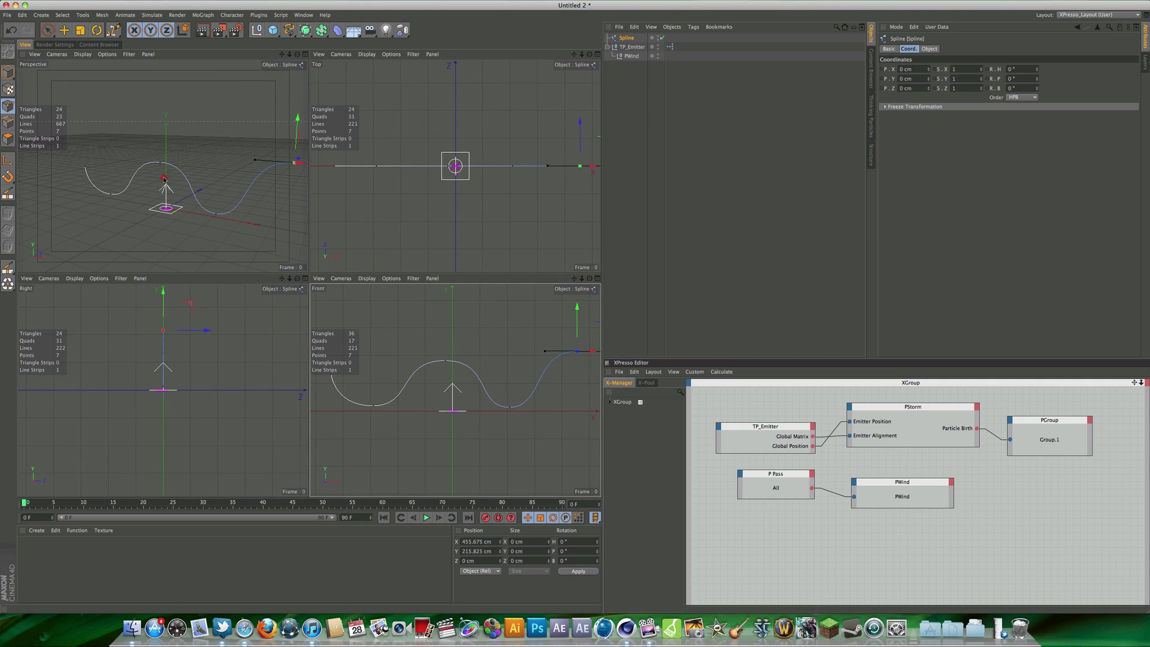
middle_click(164, 178)
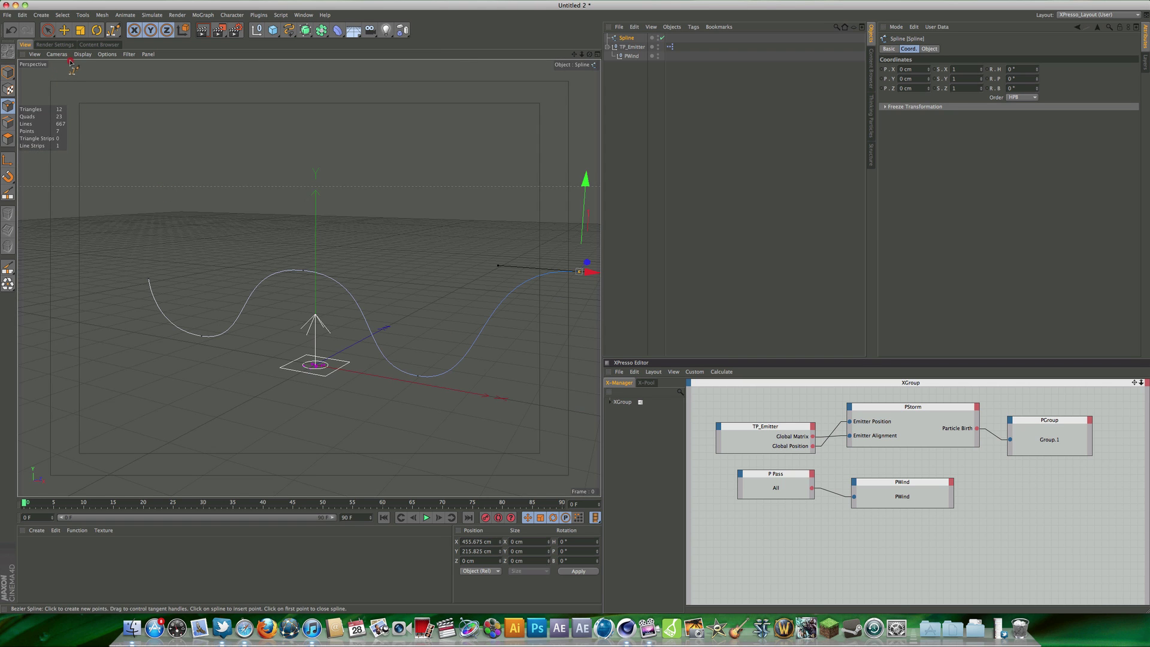
click(63, 30)
alt+drag(395, 286, 351, 272)
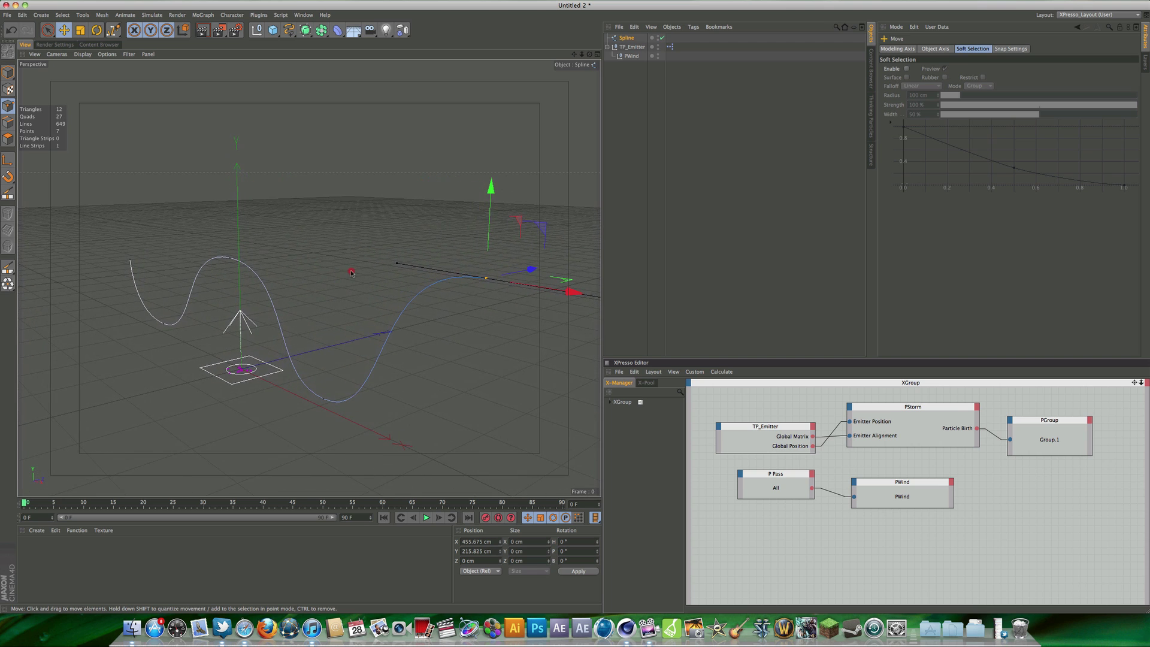
click(628, 130)
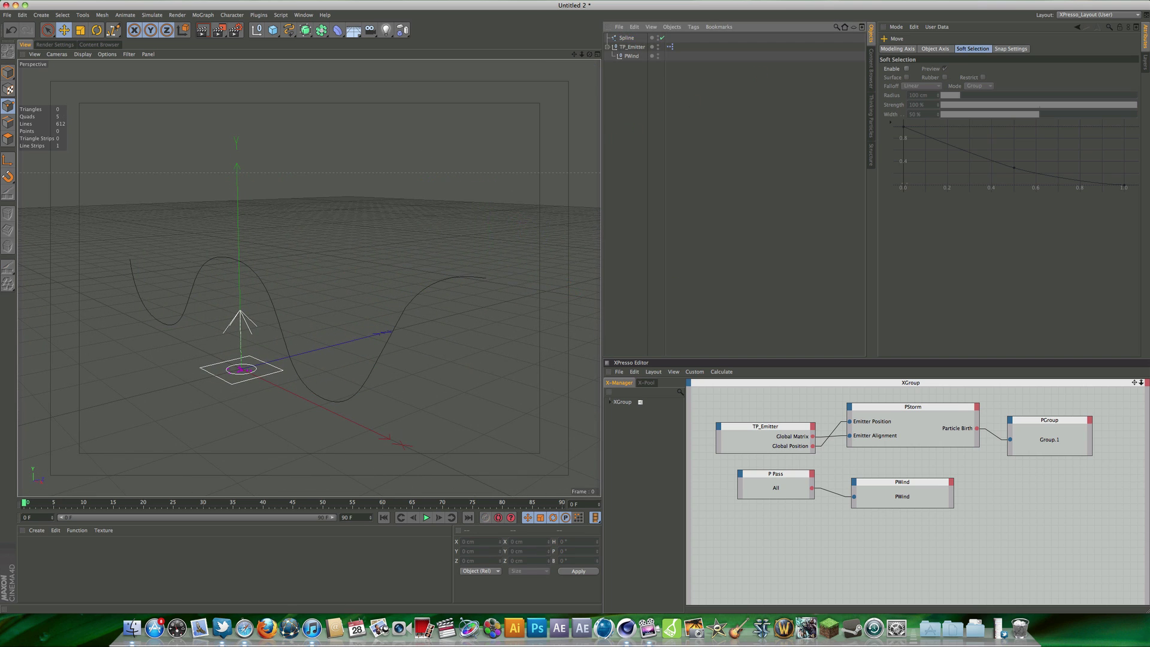
click(630, 47)
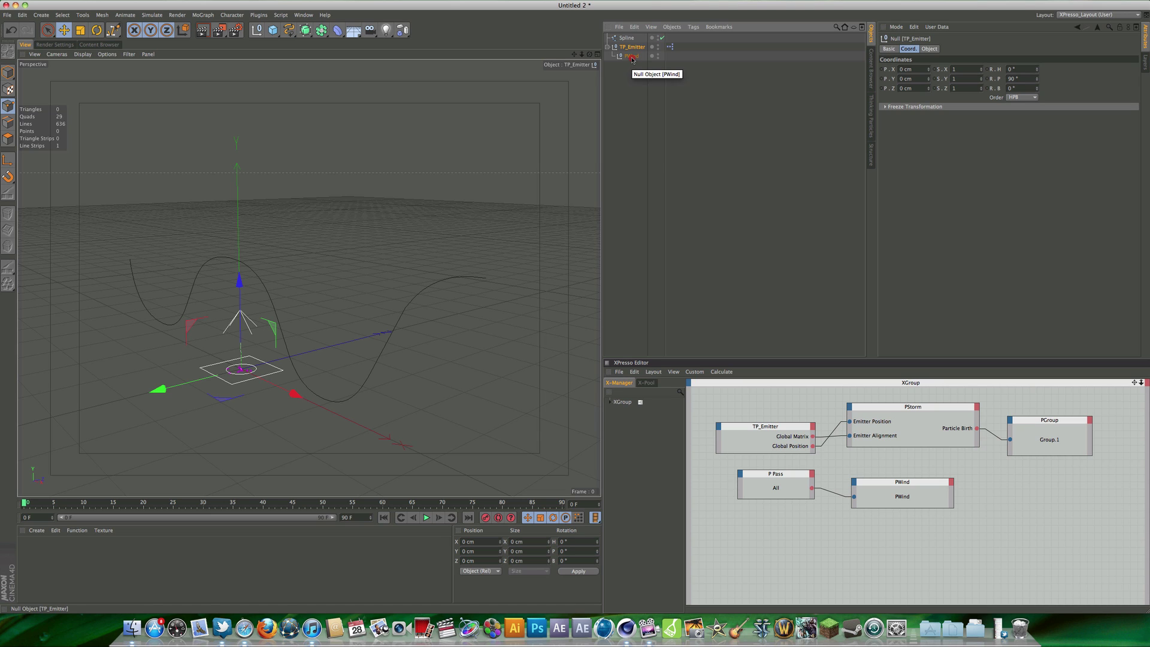
shift+click(632, 56)
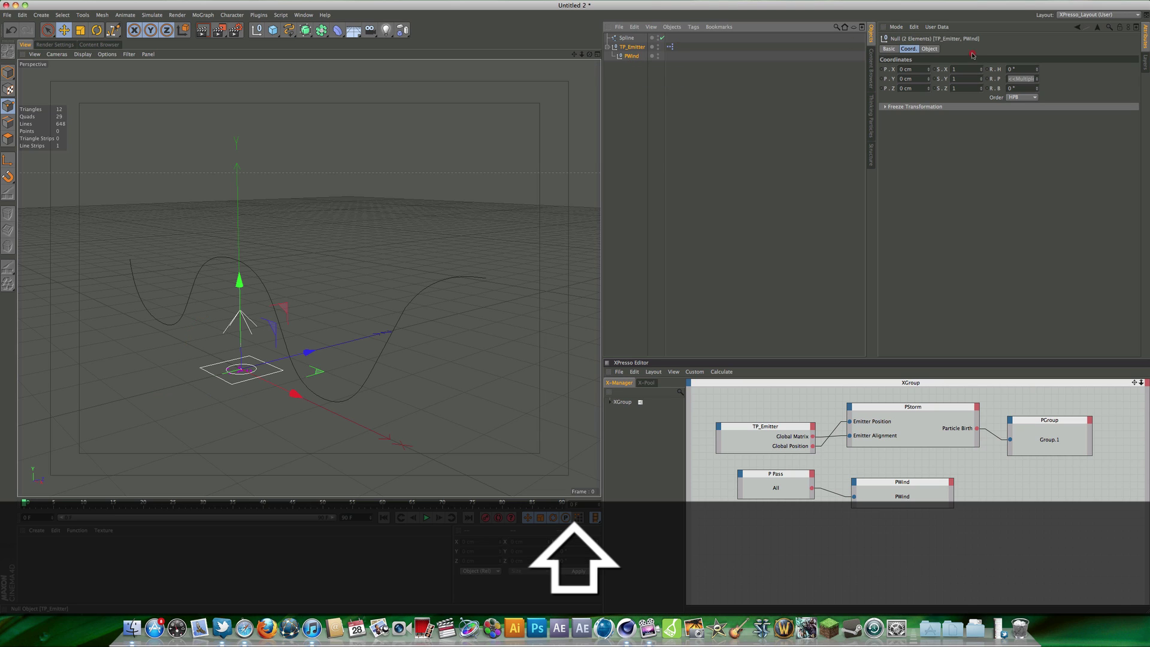
key(r)
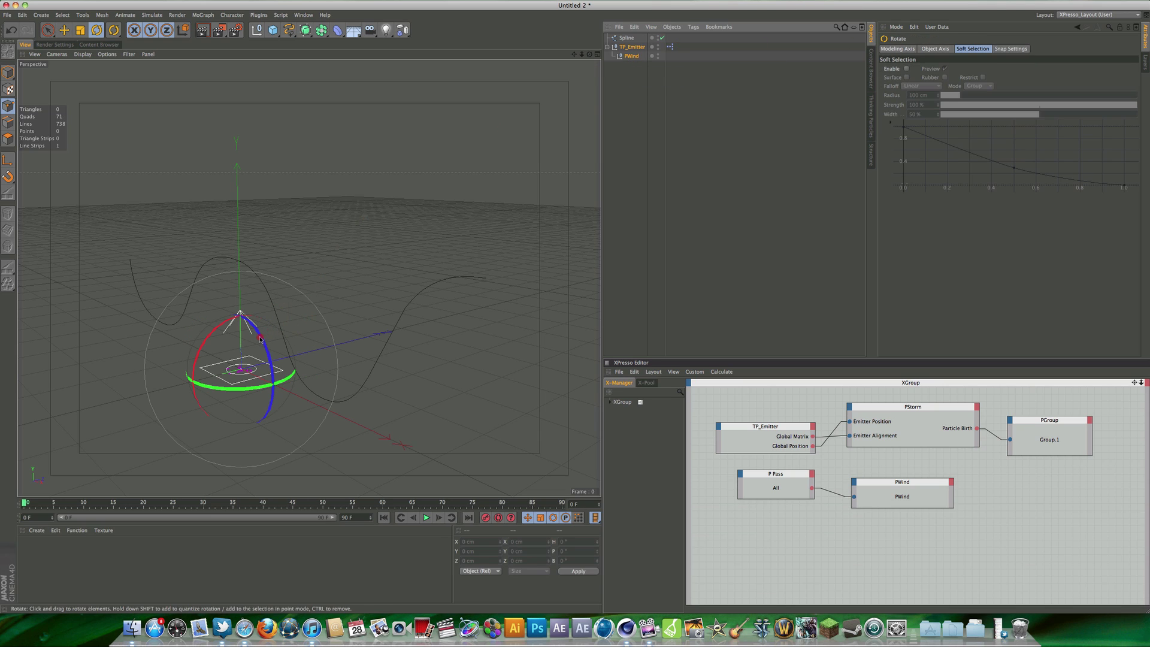
drag(259, 339, 268, 382)
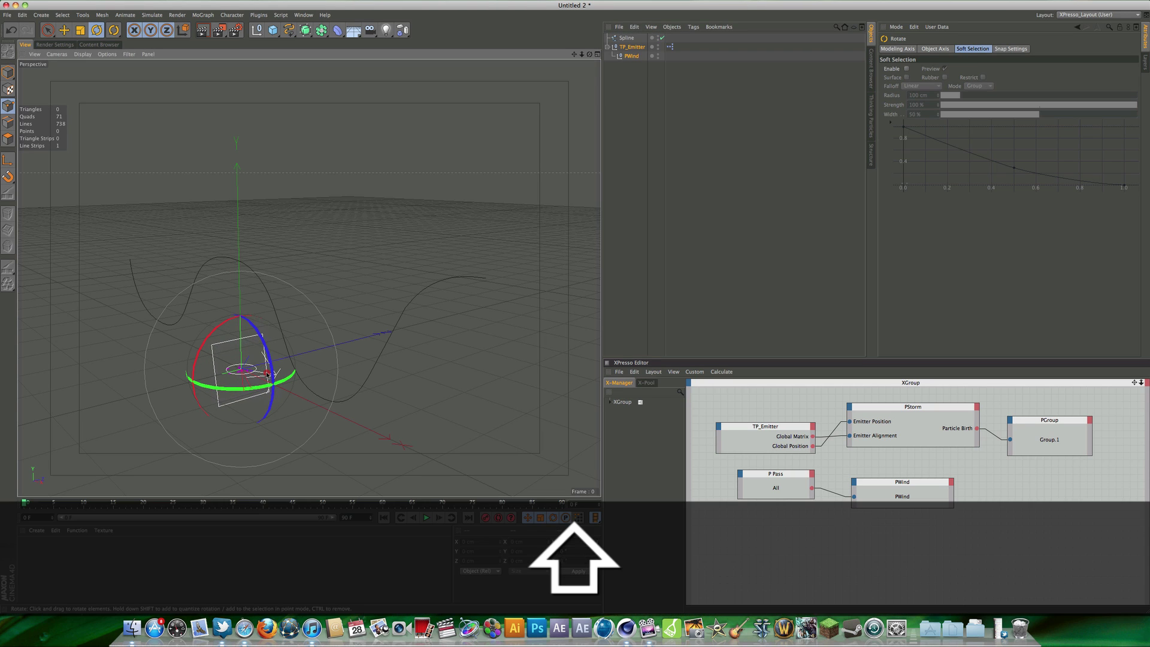
key(super+z)
Step: Rotate TP_Emitter together with its PWind child by 90° so that the emitter arrow points along the world X axis
click(632, 48)
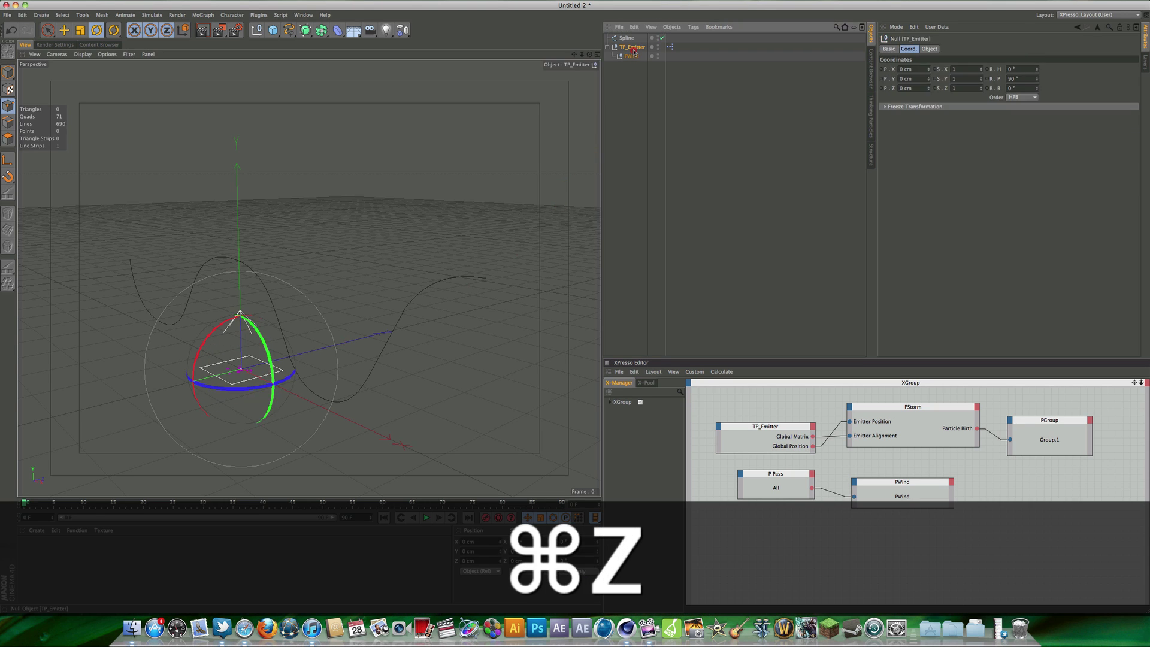
shift+drag(274, 354, 268, 452)
key(e)
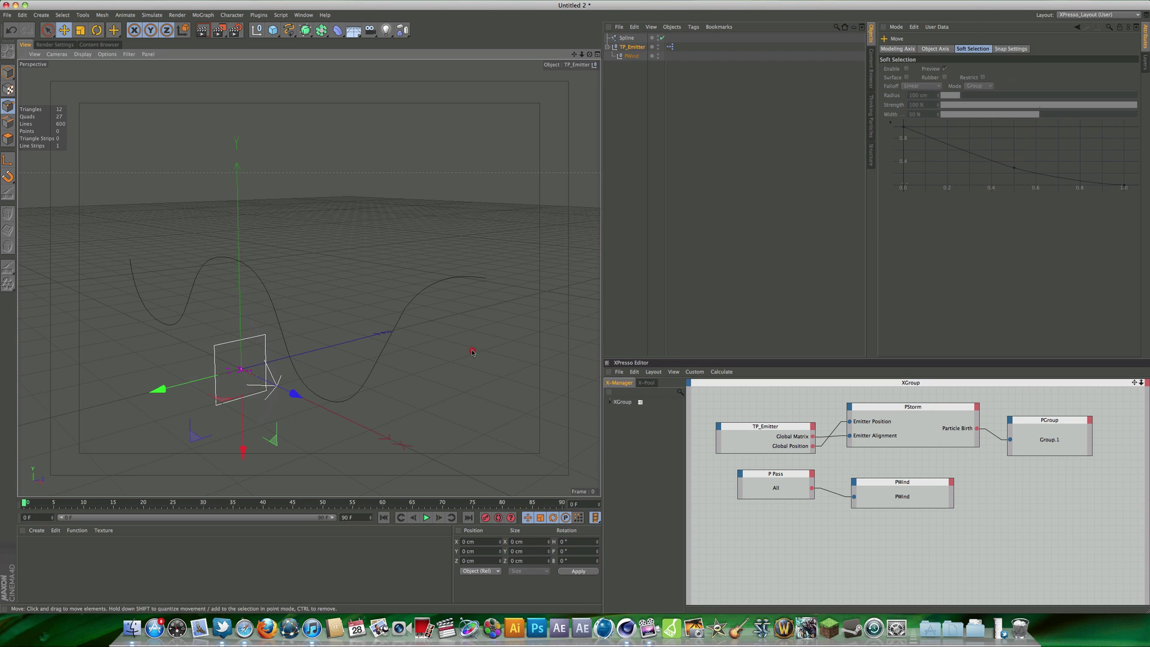
click(621, 142)
Step: Play the animation to check the particle emission direction, and rewind to the first frame
alt+drag(241, 325, 447, 467)
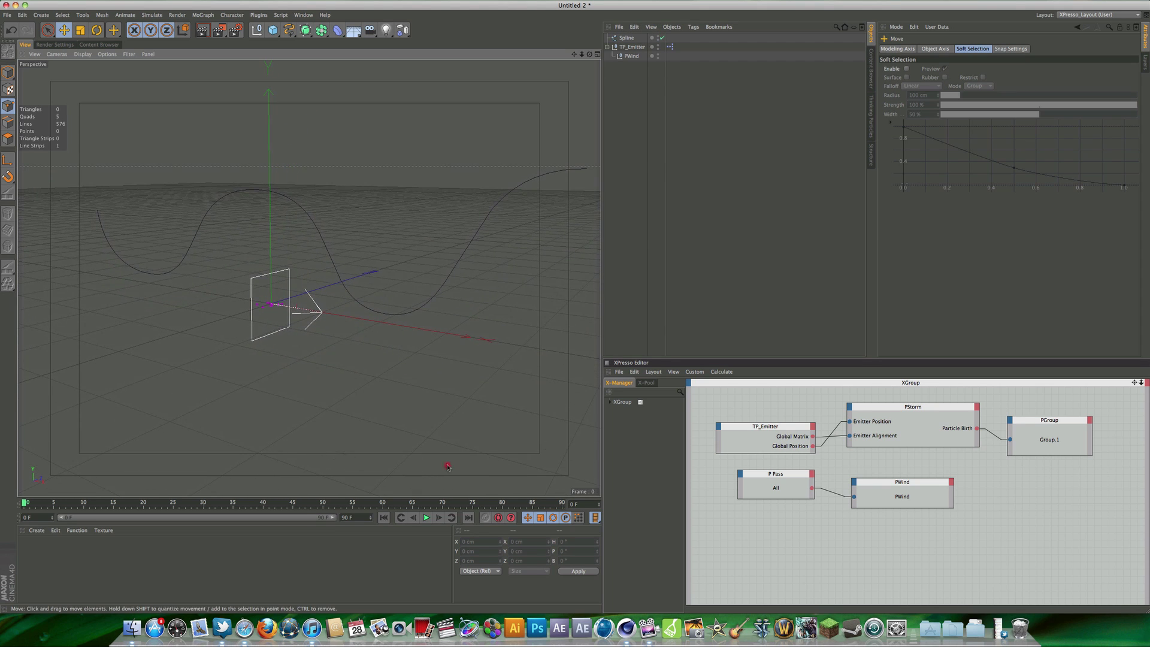
click(426, 517)
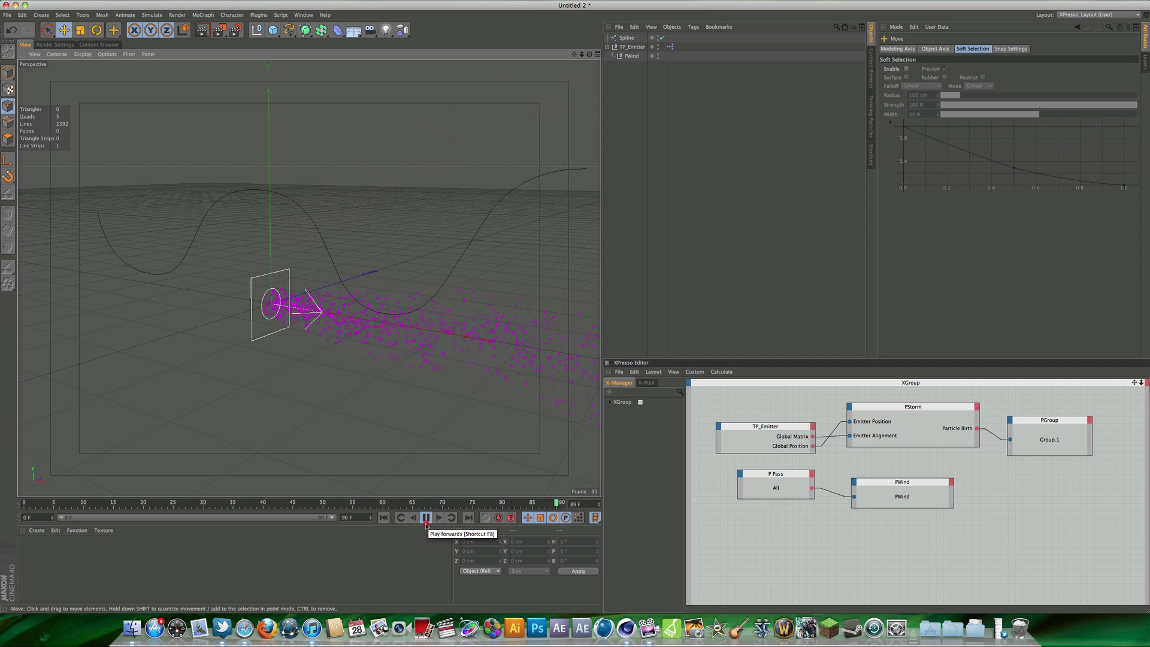
click(426, 518)
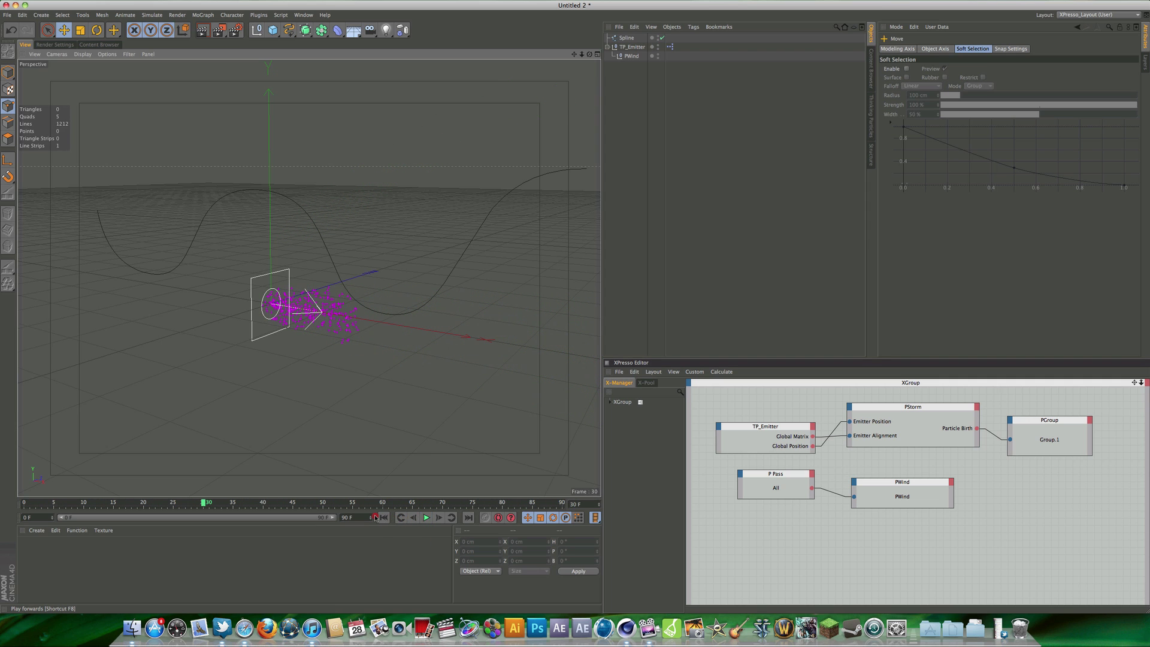
click(384, 518)
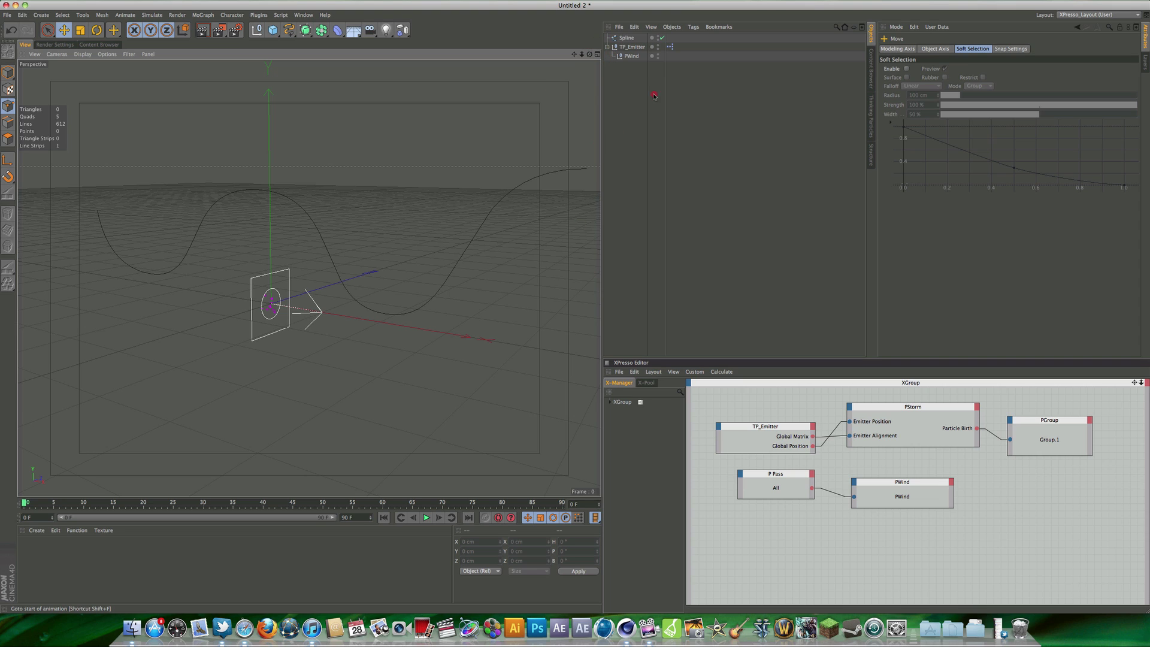
Step: Add an Align to Spline tag to TP_Emitter
click(632, 47)
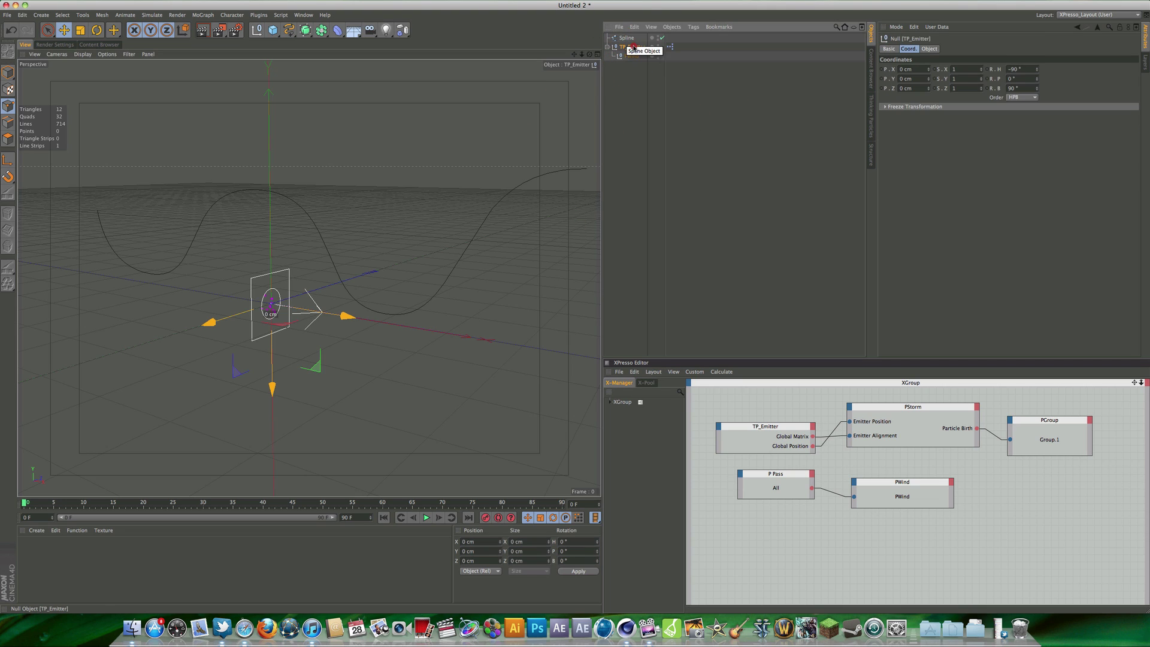
right_click(627, 51)
mouse_move(684, 55)
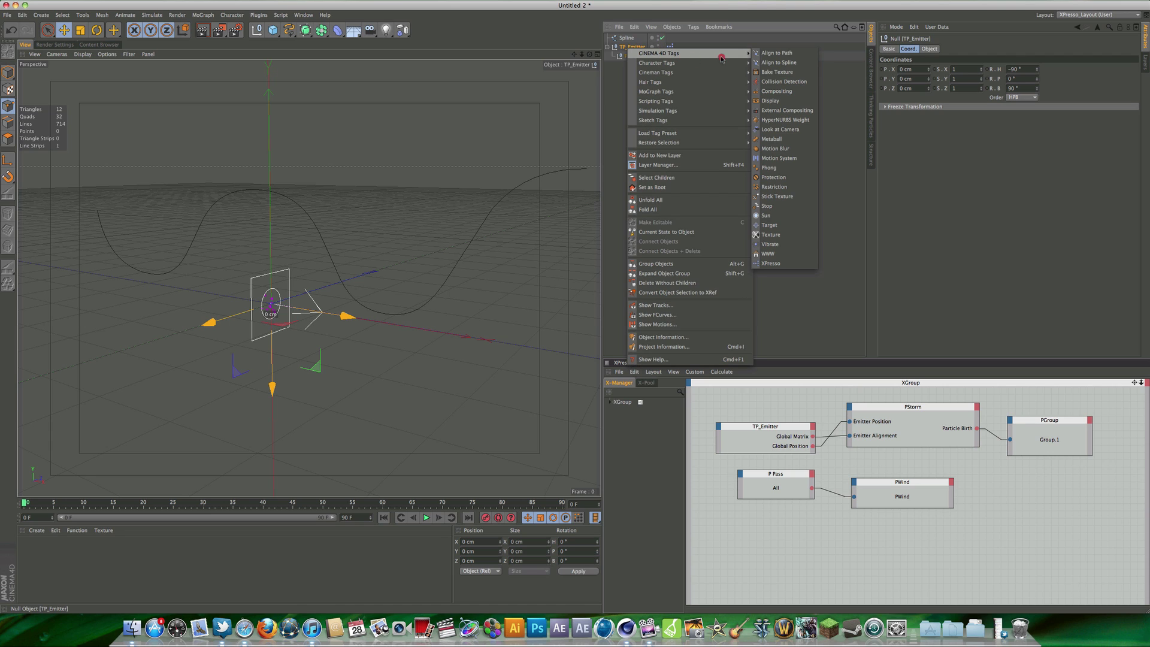
click(800, 62)
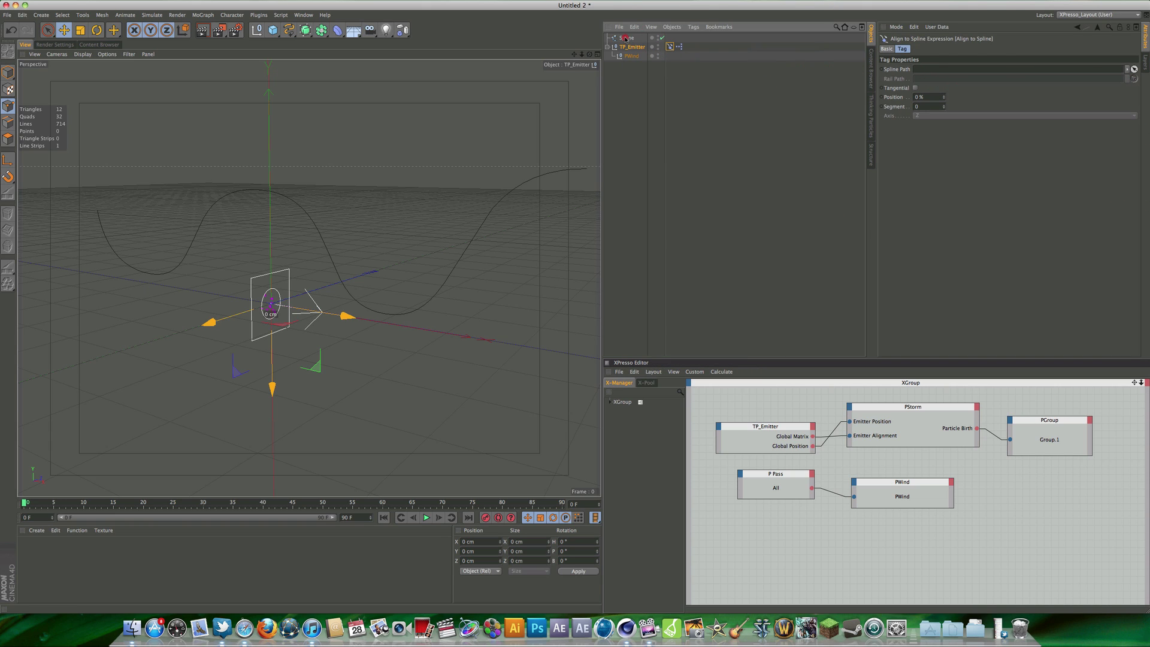
Step: Assign the Spline object as the Spline Path of the emitter's Align to Spline tag
drag(626, 39, 941, 72)
key(super+z)
drag(625, 39, 939, 71)
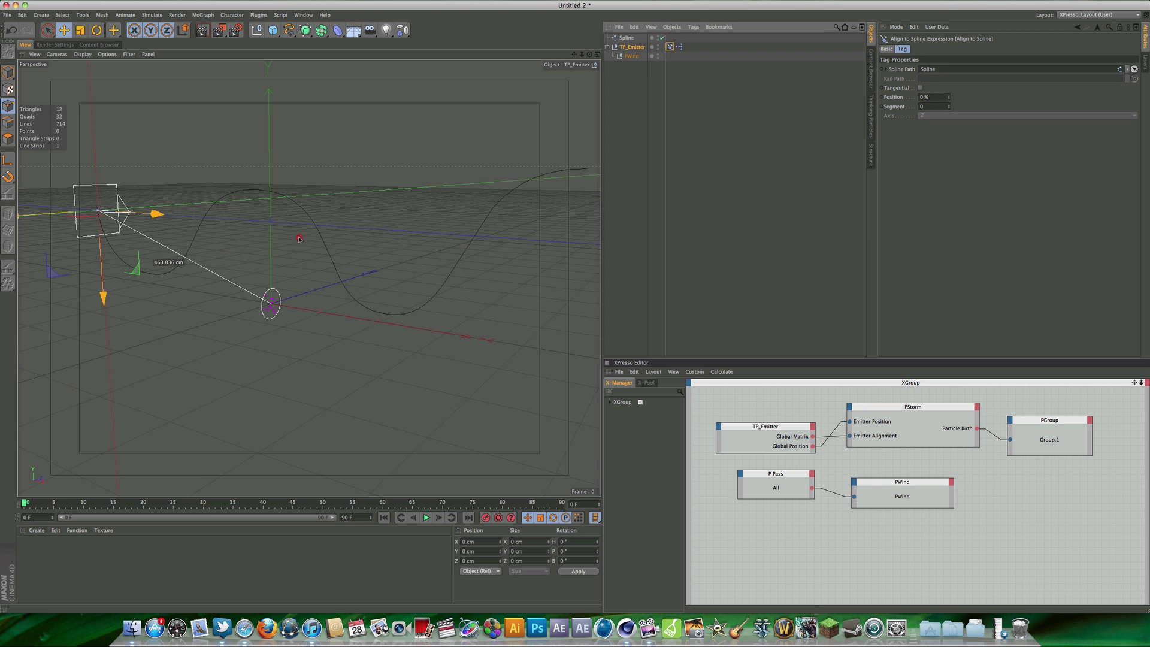
alt+right_drag(300, 239, 292, 242)
alt+drag(302, 242, 332, 274)
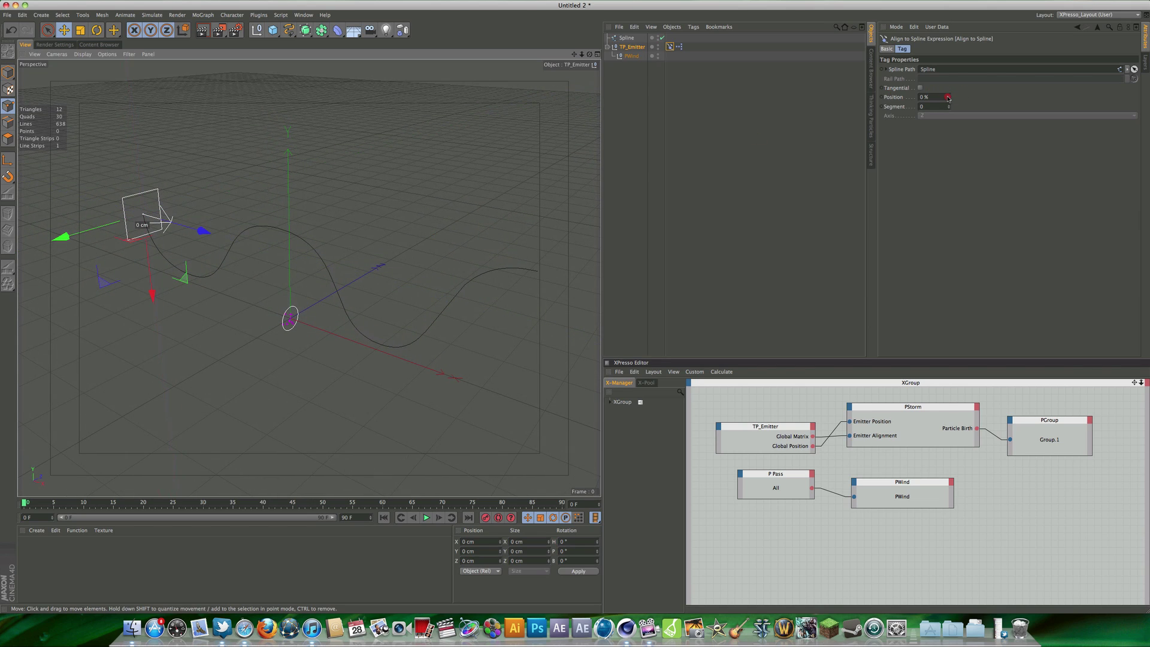
Step: Set the Align to Spline tag's Position to 100% to move the emitter to the end of the path
drag(947, 98, 947, 60)
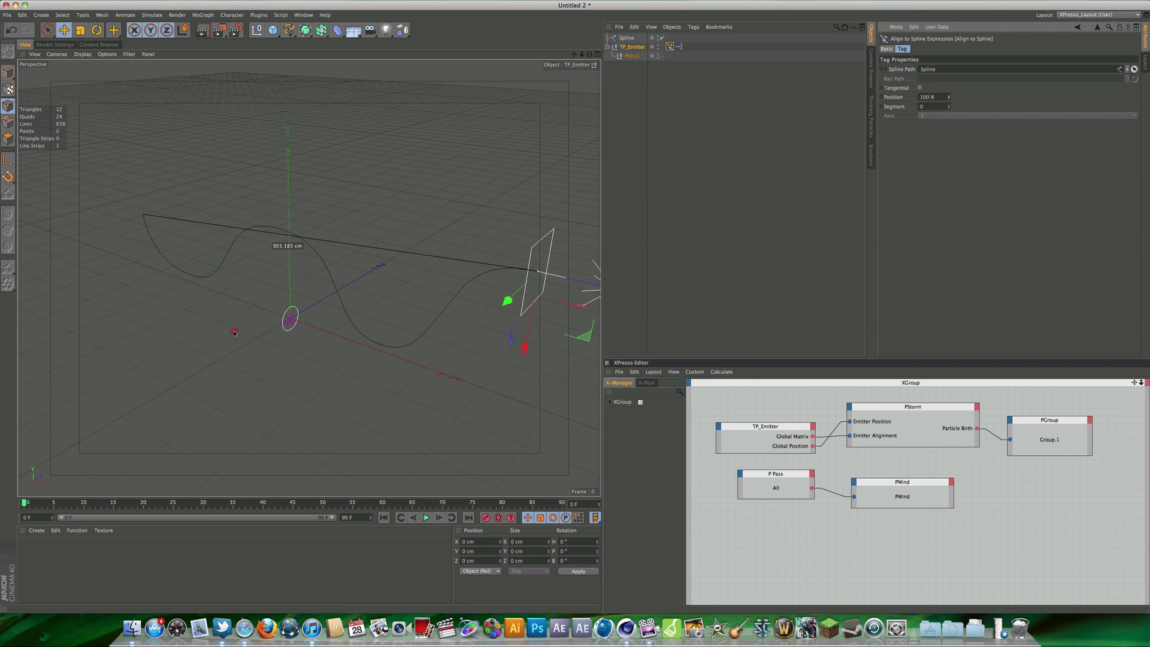
alt+drag(234, 332, 337, 245)
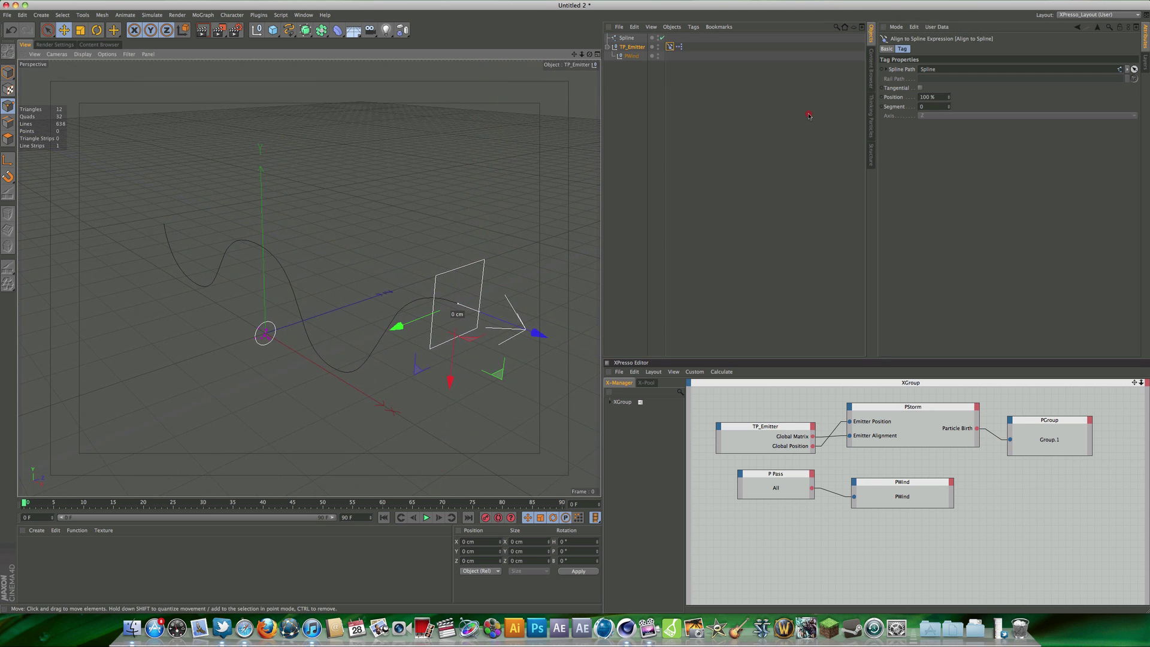
key(super)
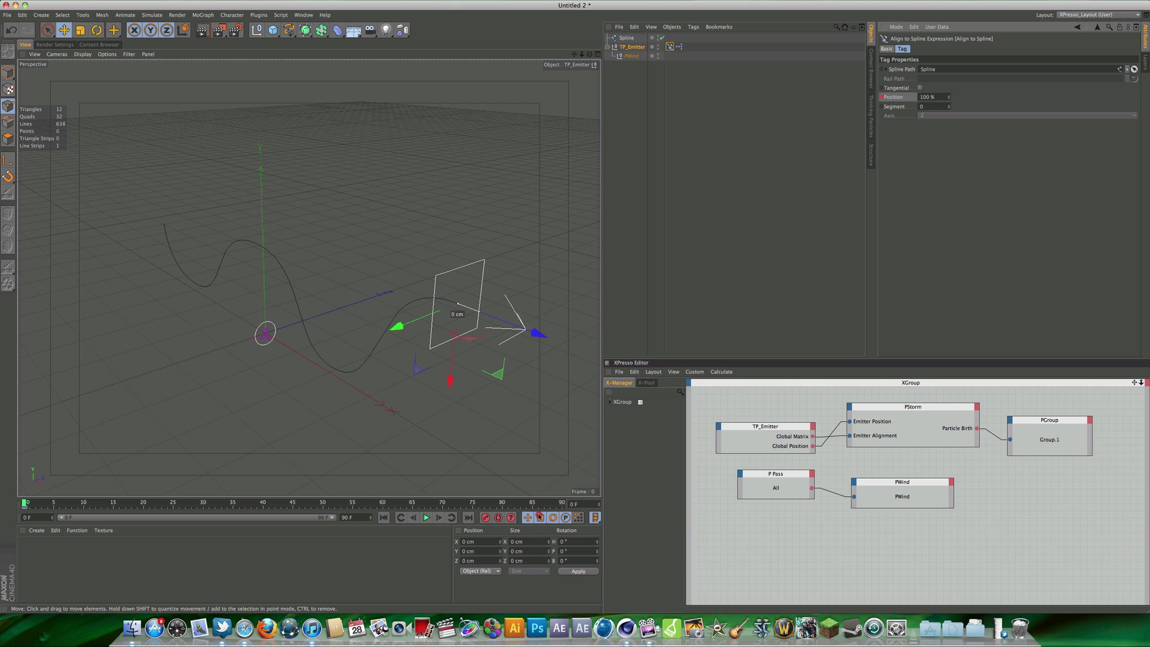
Step: Keyframe the Align to Spline tag's Position at 0% on frame 85
drag(549, 503, 533, 505)
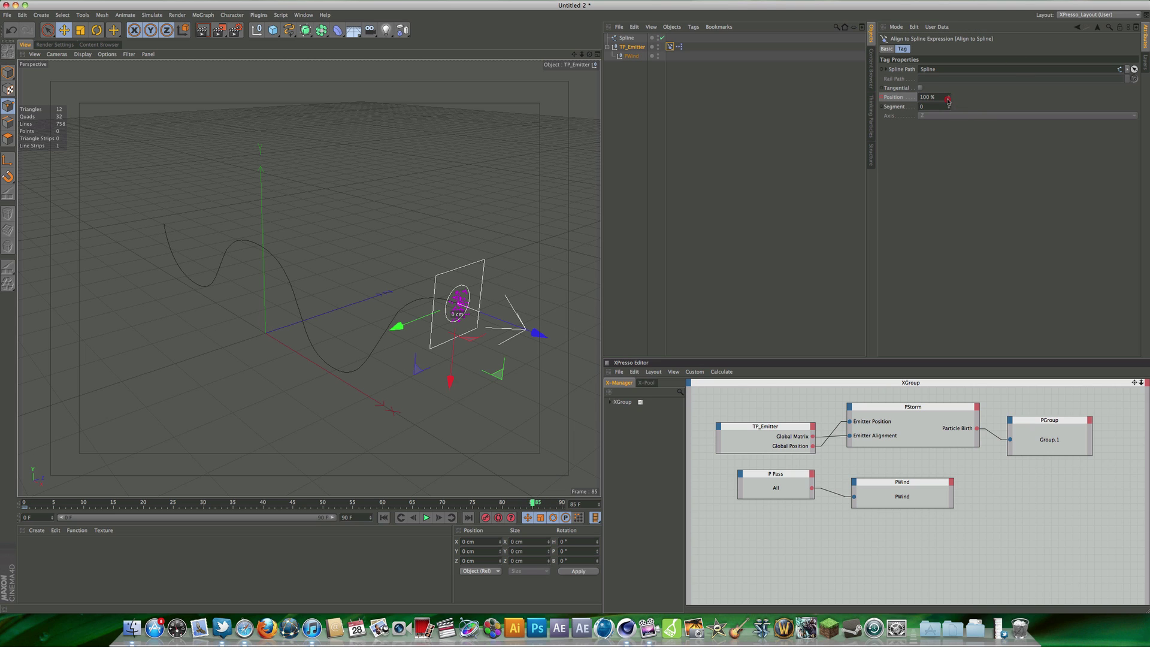
drag(947, 100, 947, 101)
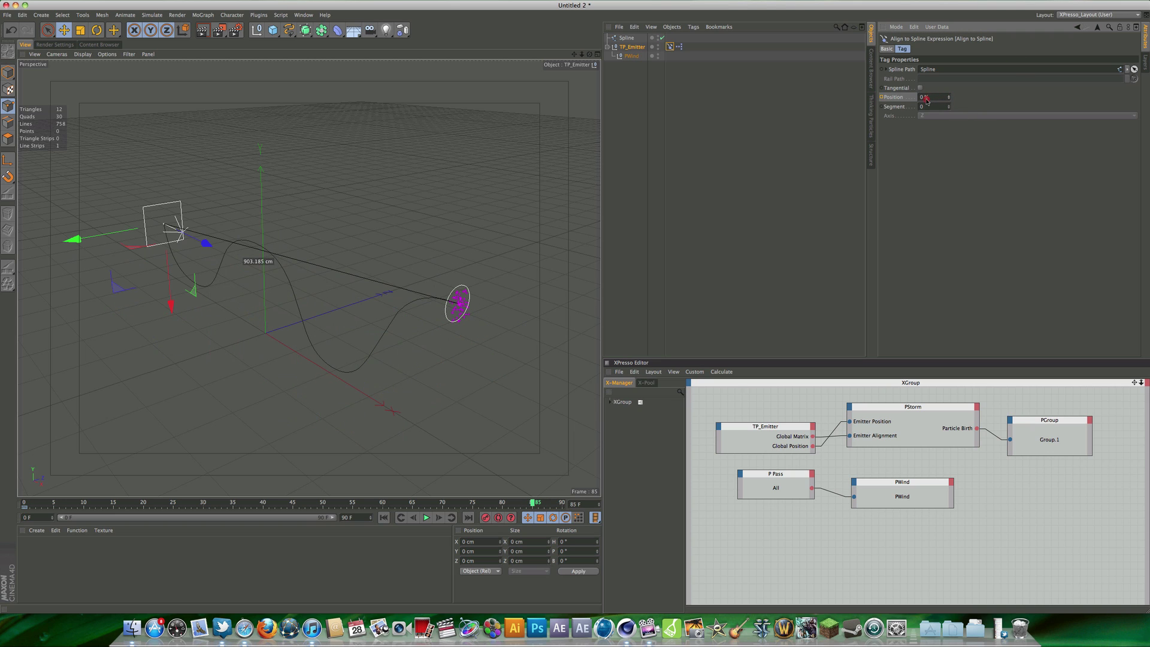
super+click(881, 98)
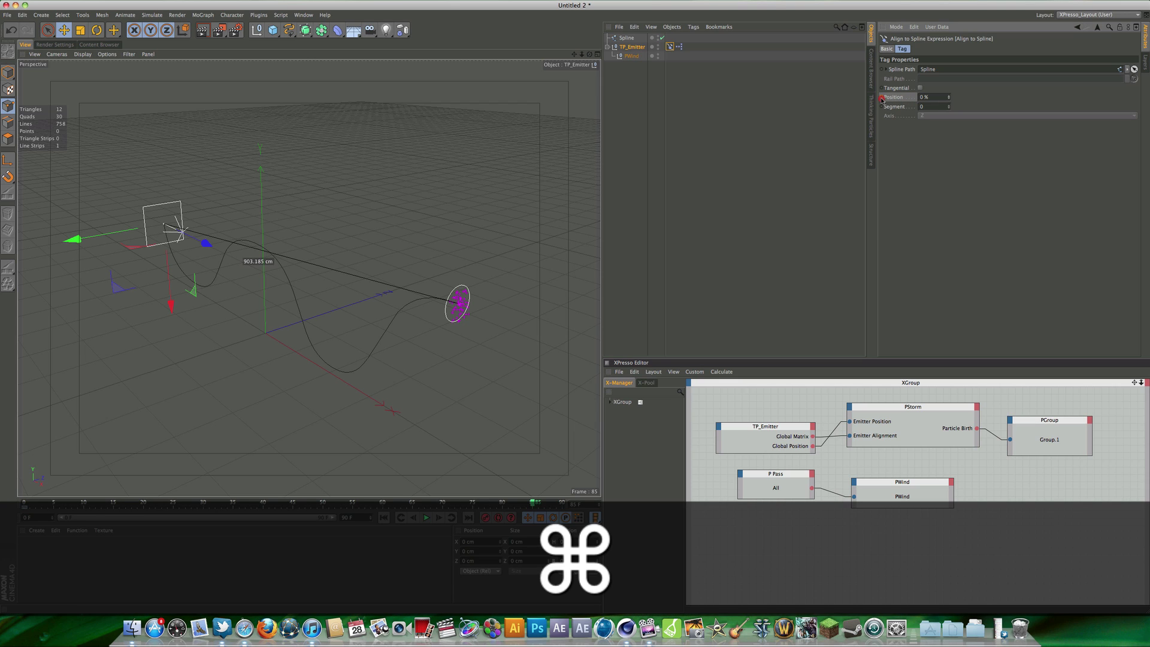
Step: Play the animation from the first frame to check how the emitter travels along the spline
click(385, 518)
alt+drag(269, 327, 264, 241)
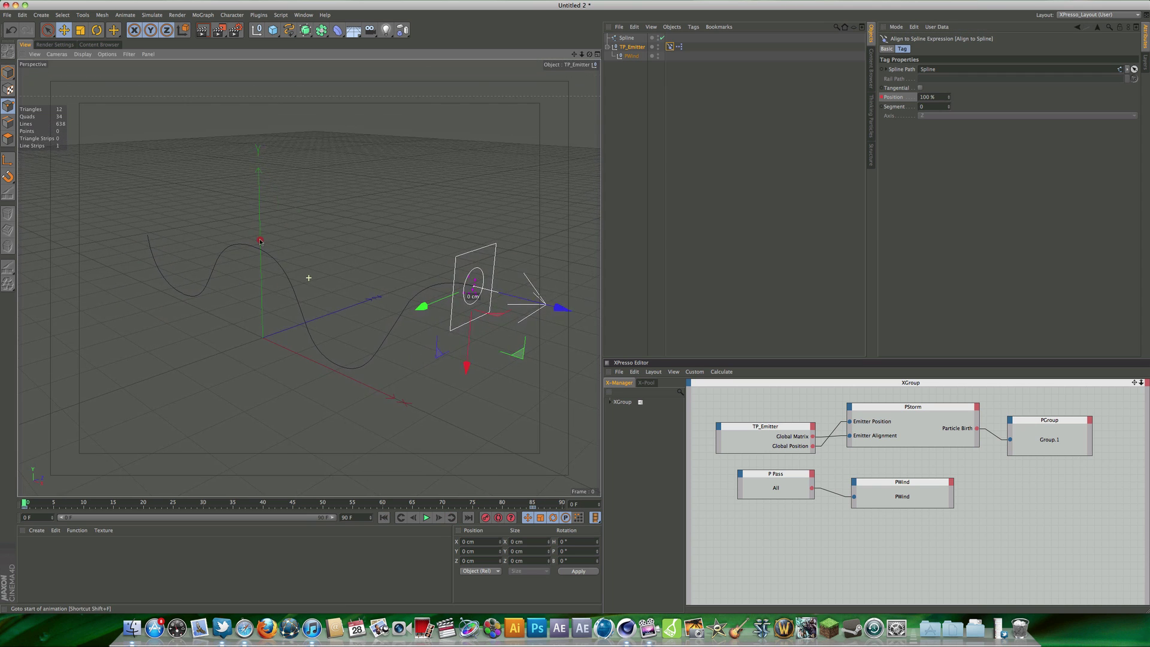
alt+middle_drag(263, 242, 252, 263)
alt+drag(252, 263, 323, 281)
click(425, 518)
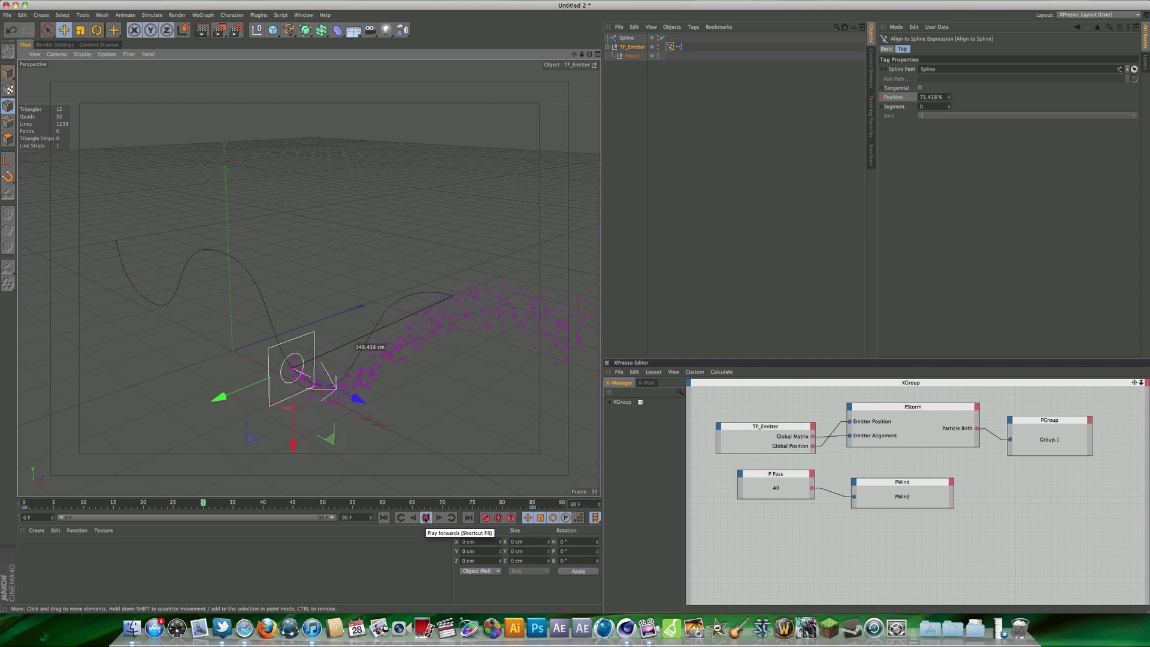
click(425, 518)
mouse_move(96, 157)
alt+mouse_down()
mouse_move(115, 162)
mouse_move(97, 178)
alt+mouse_up()
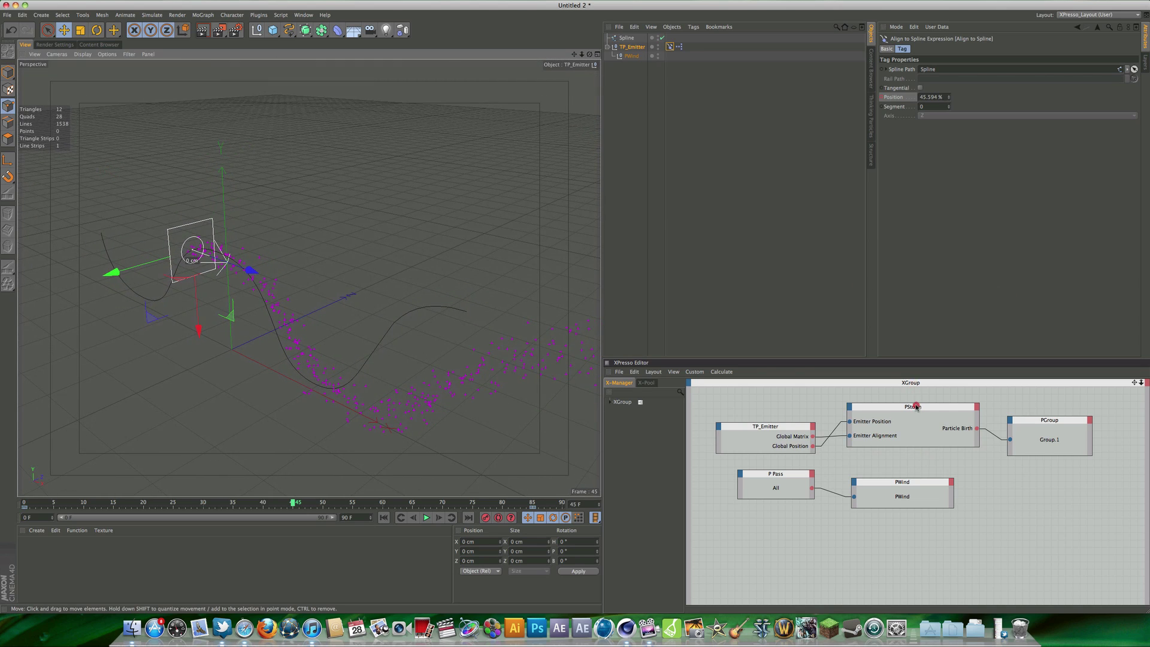
Step: Set the PStorm node's Shot value to 25
drag(916, 407, 906, 409)
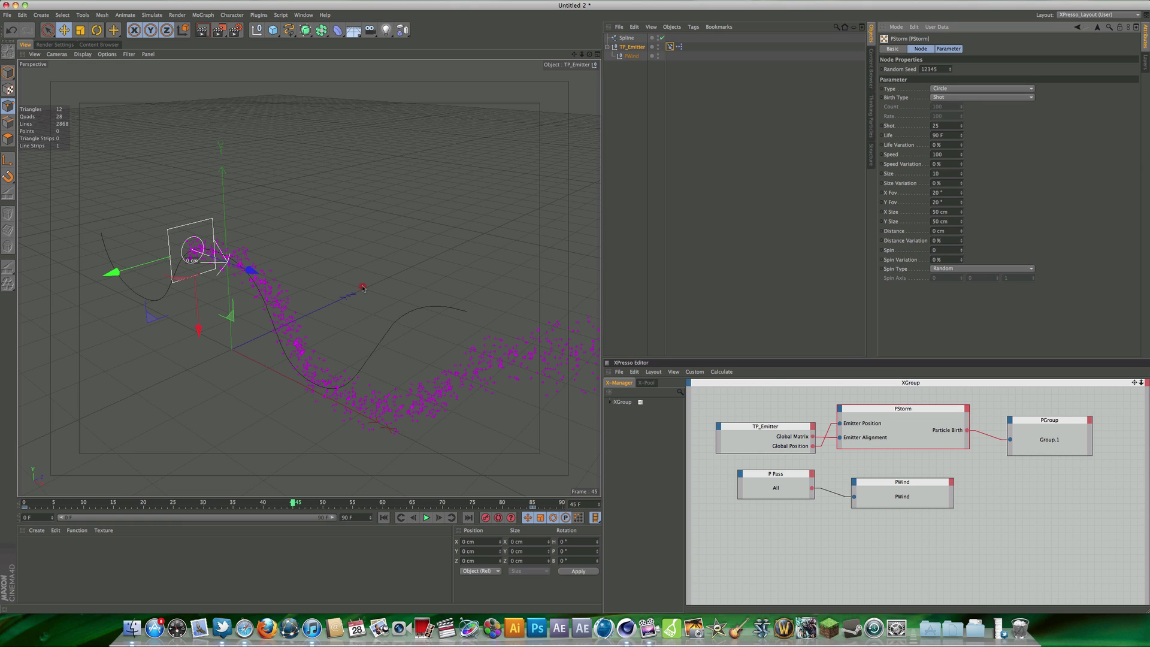
alt+drag(389, 298, 472, 271)
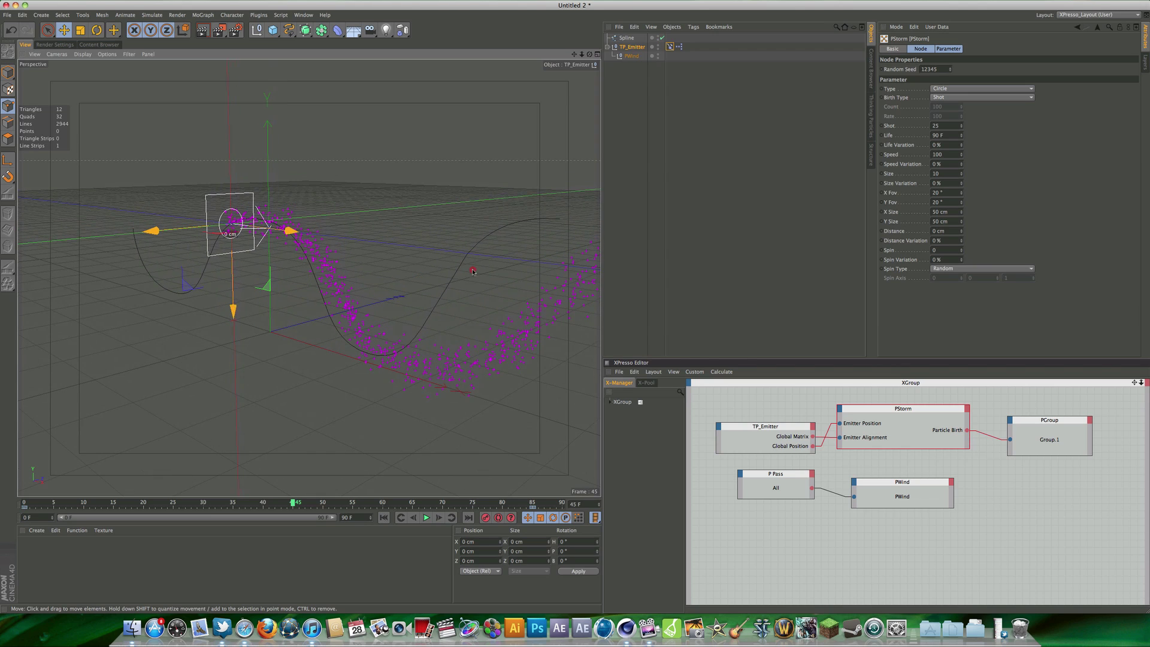
Step: Deselect all objects and render the current view to check the particles
click(623, 88)
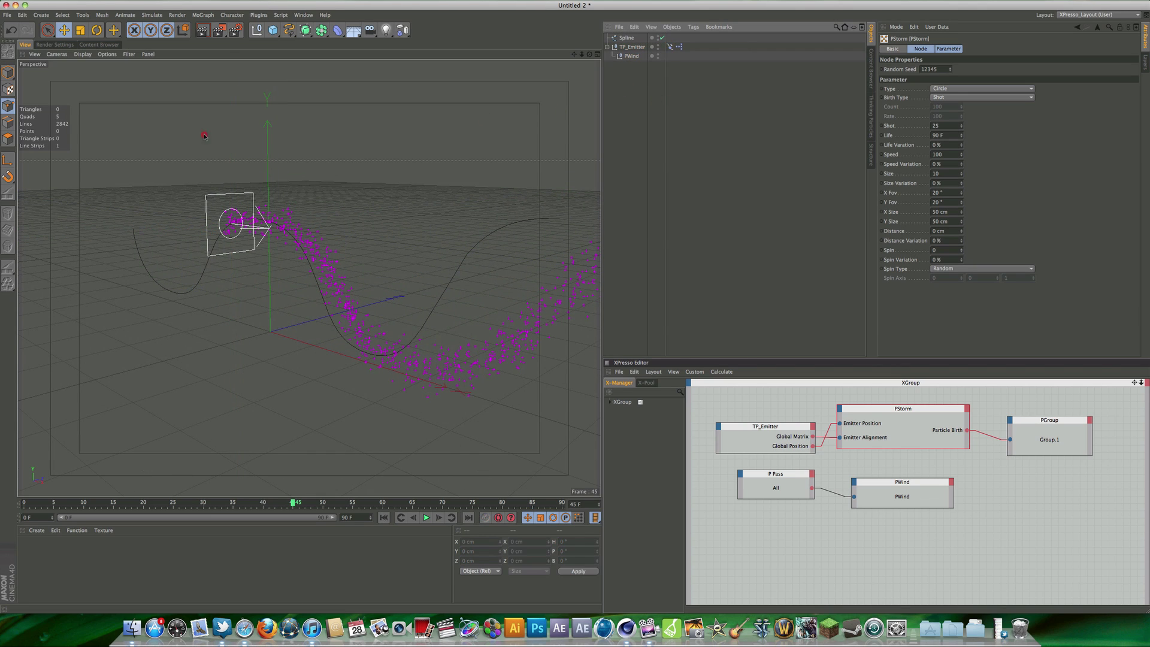
click(203, 30)
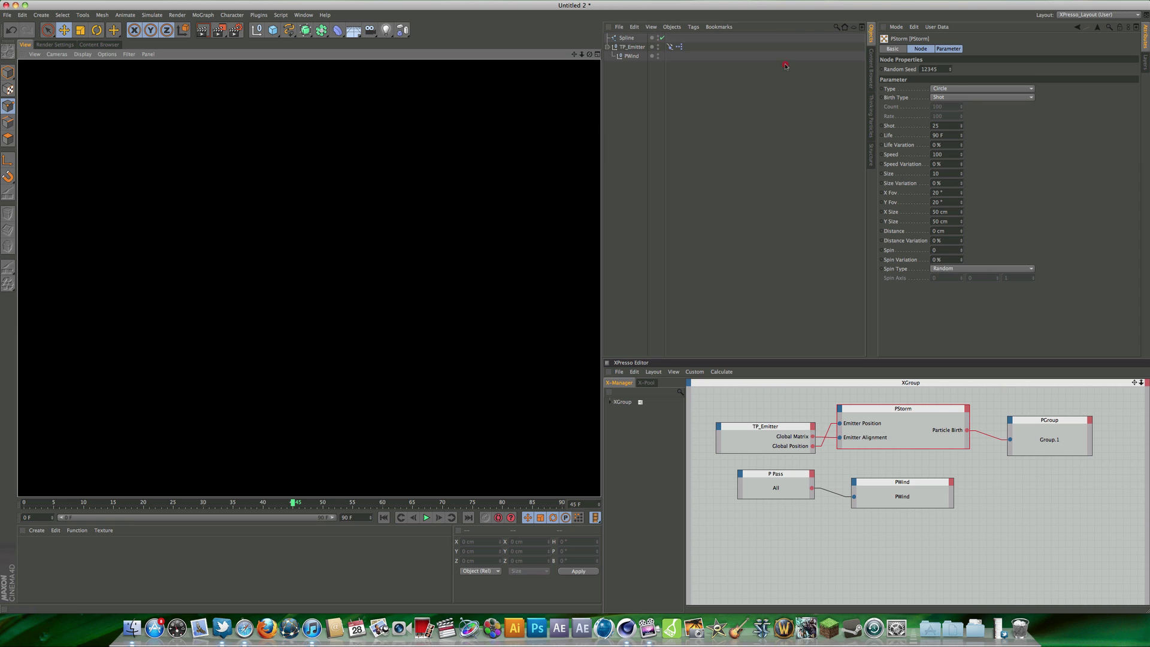
click(310, 231)
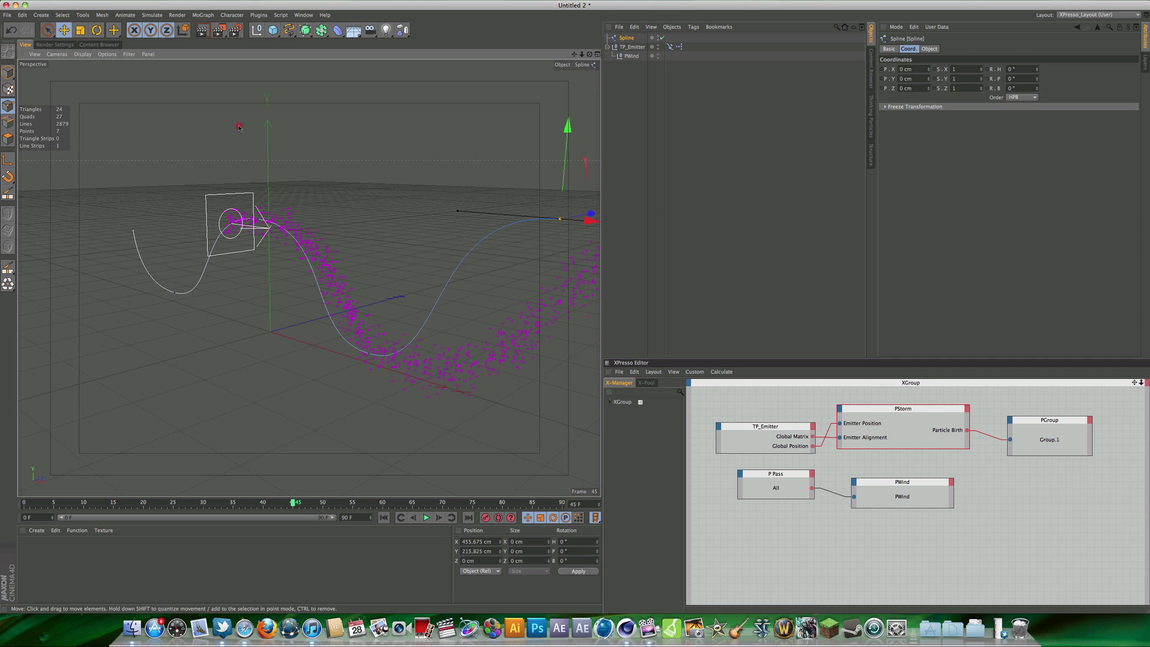
Step: Add a Thinking Particles Particle Geometry object to the scene
click(148, 18)
mouse_move(179, 62)
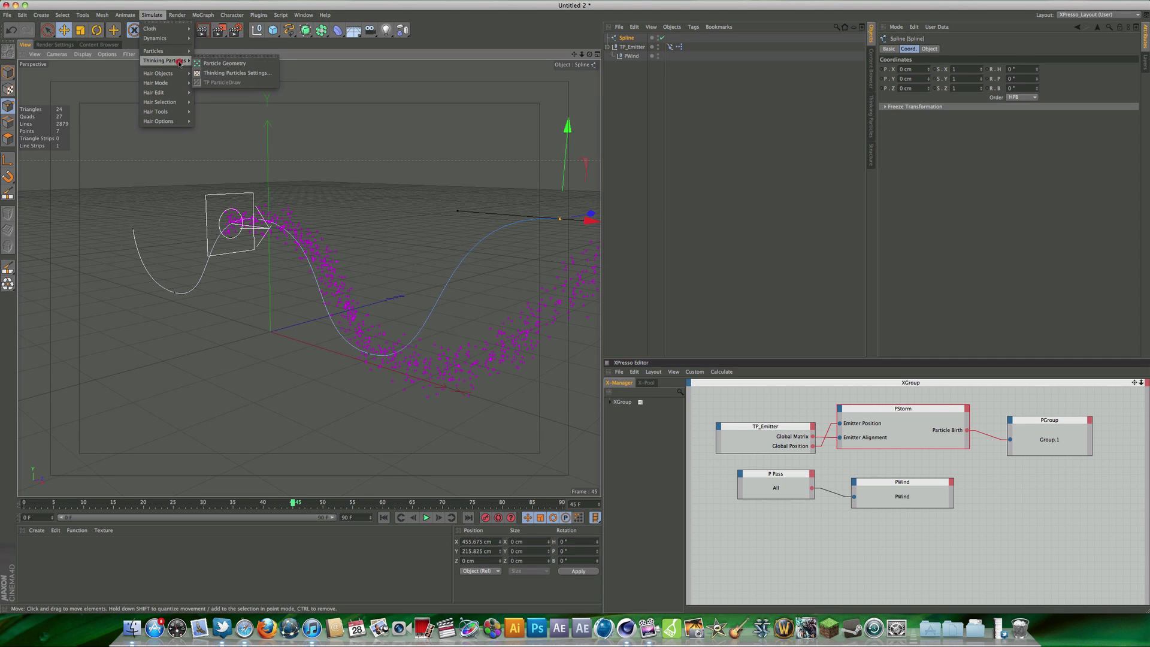
click(252, 67)
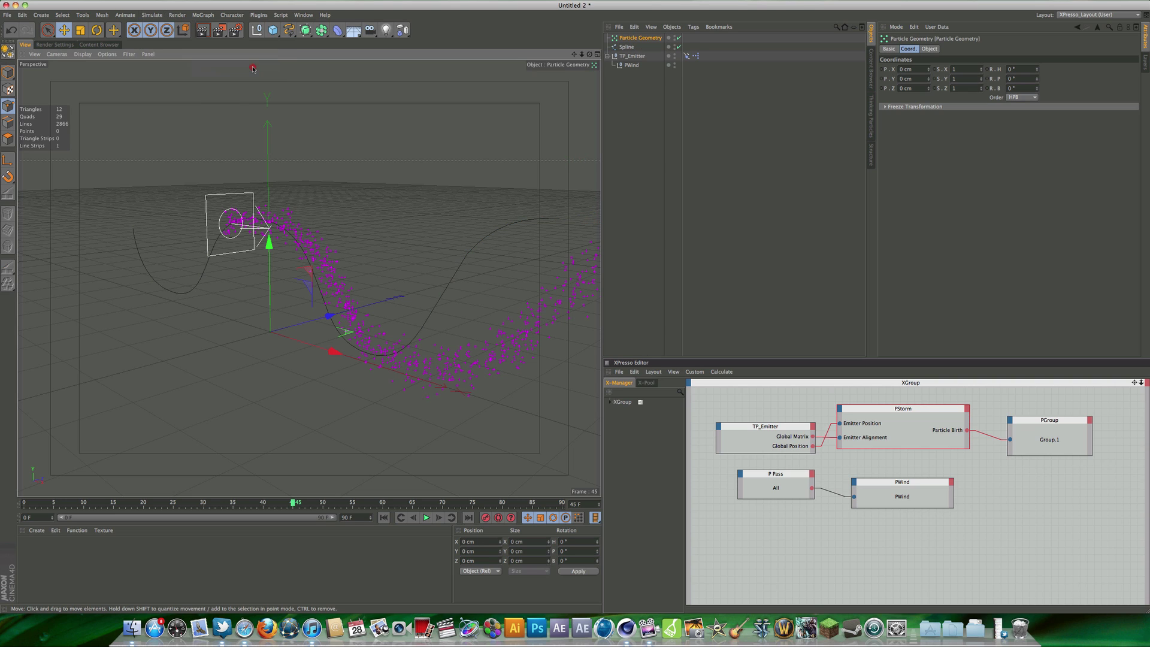
click(629, 105)
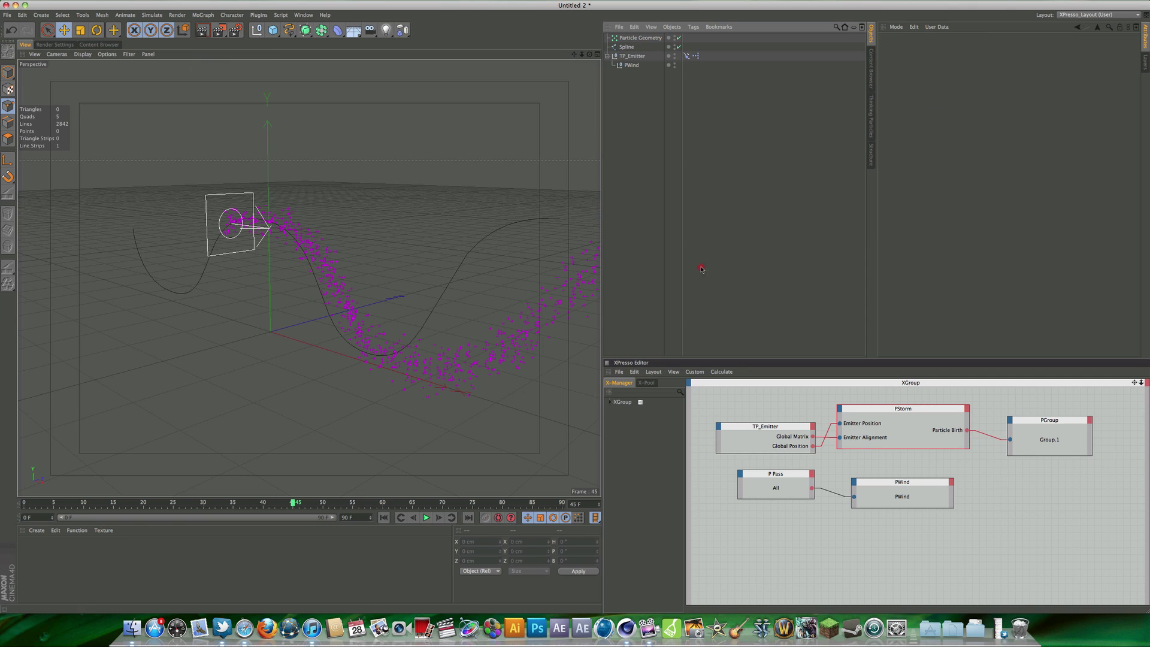
key(super+shift+1)
Step: Add a Sphere object with a radius of 10 cm and 15 segments
click(273, 29)
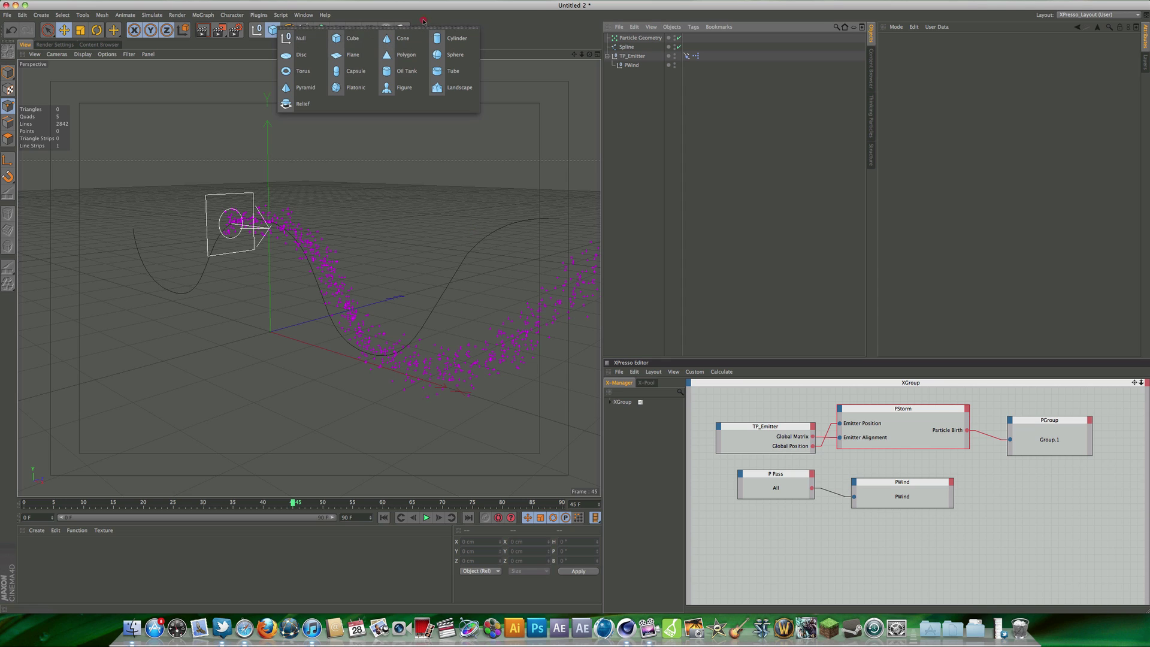
click(458, 57)
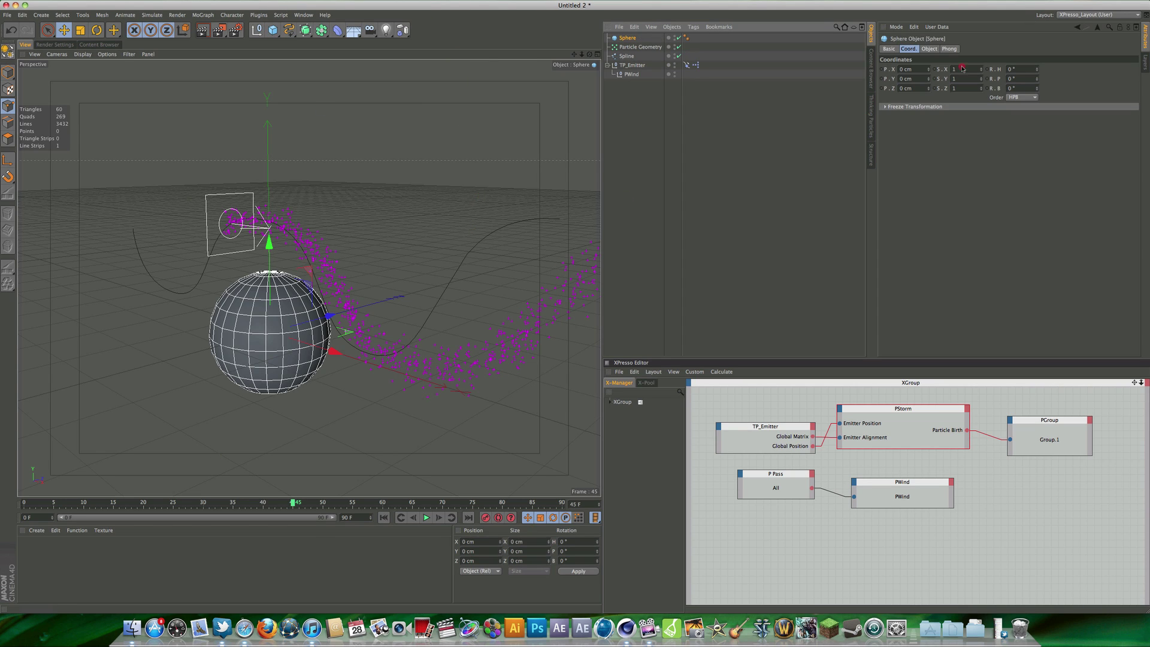
click(934, 49)
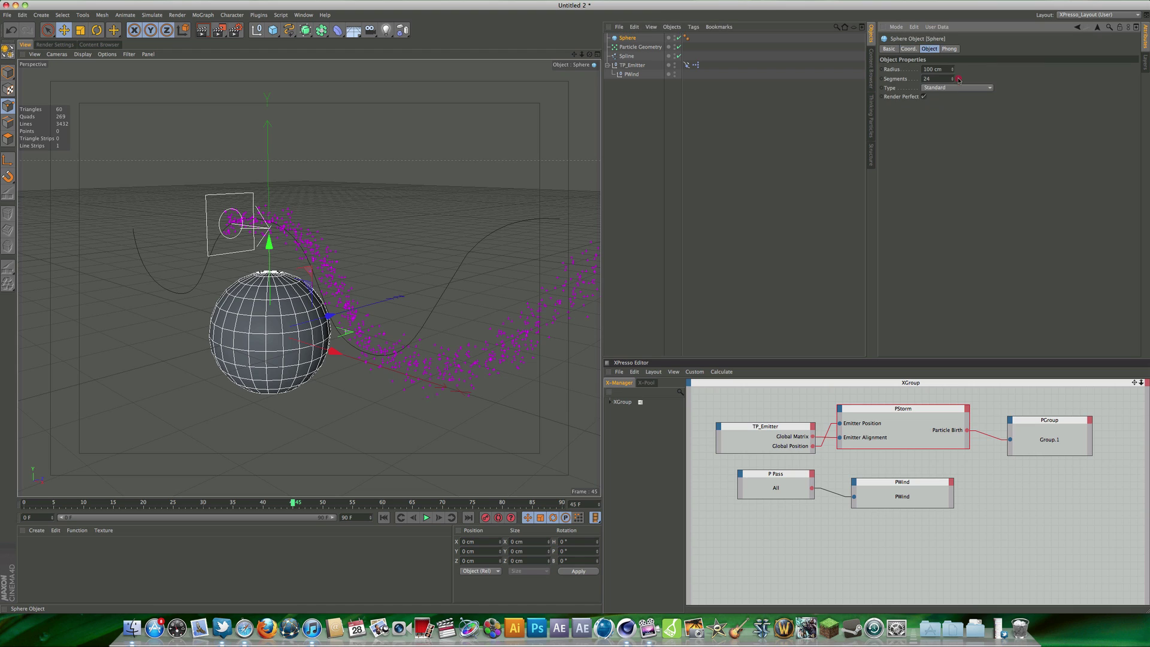
drag(946, 69, 804, 51)
text(10)
key(Tab)
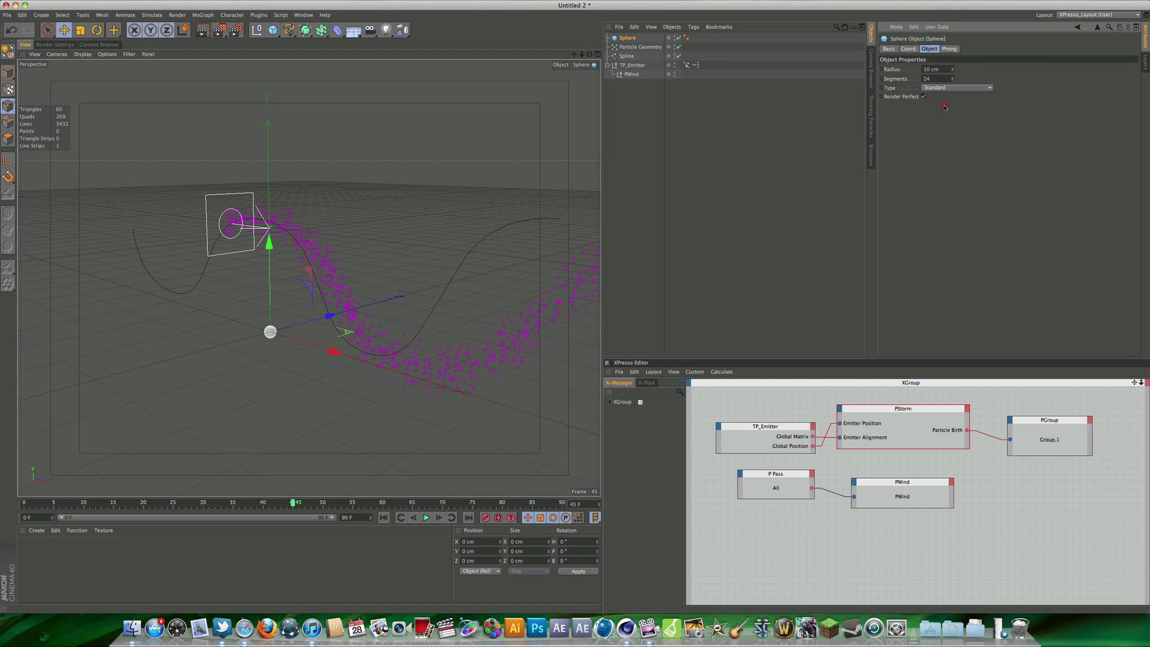
text(15)
key(Return)
Step: Move the PWind node up beneath PStorm, and add a PShape node below it, enlarged to show its contents
drag(892, 482, 890, 460)
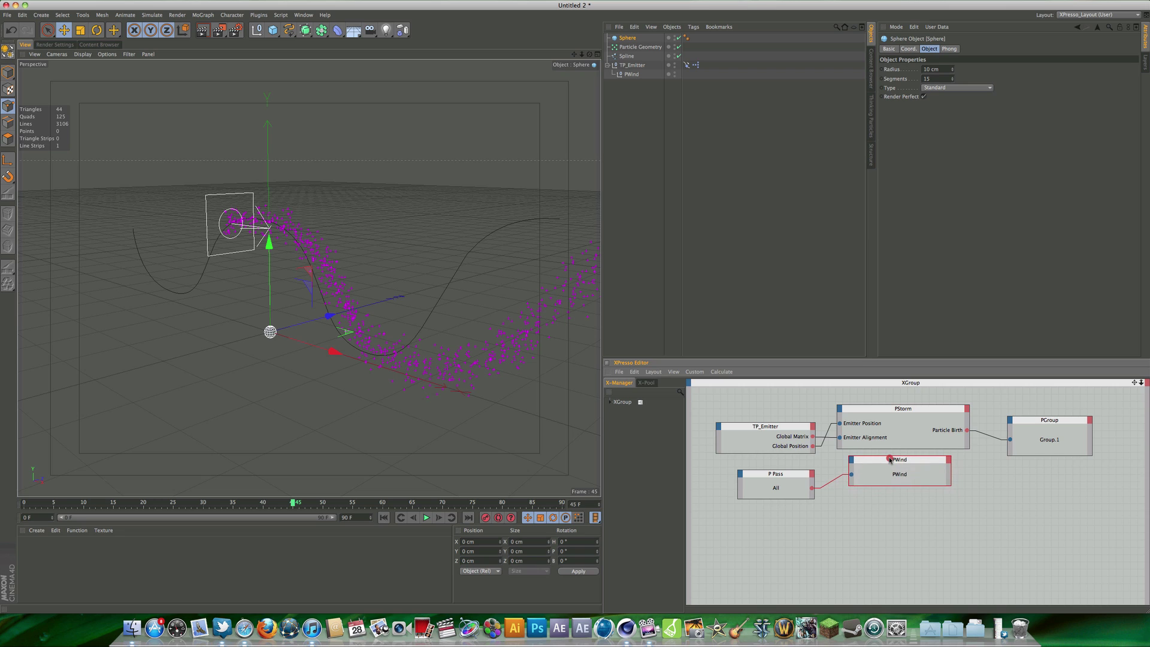
click(889, 460)
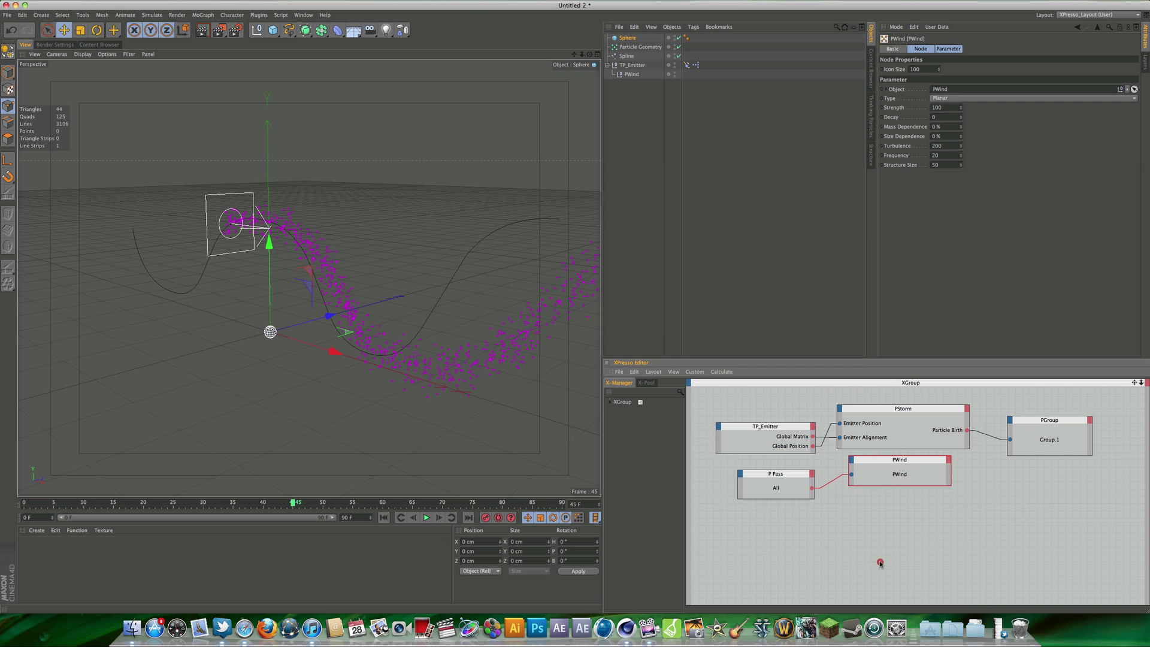
right_click(863, 513)
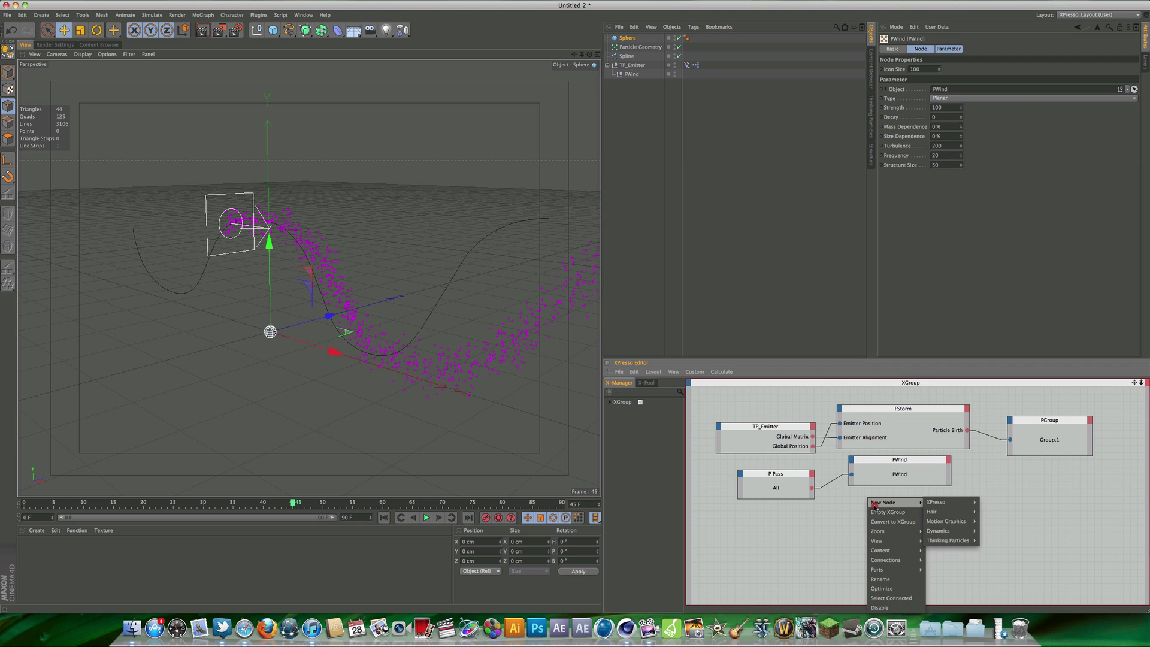
mouse_move(916, 502)
mouse_move(973, 540)
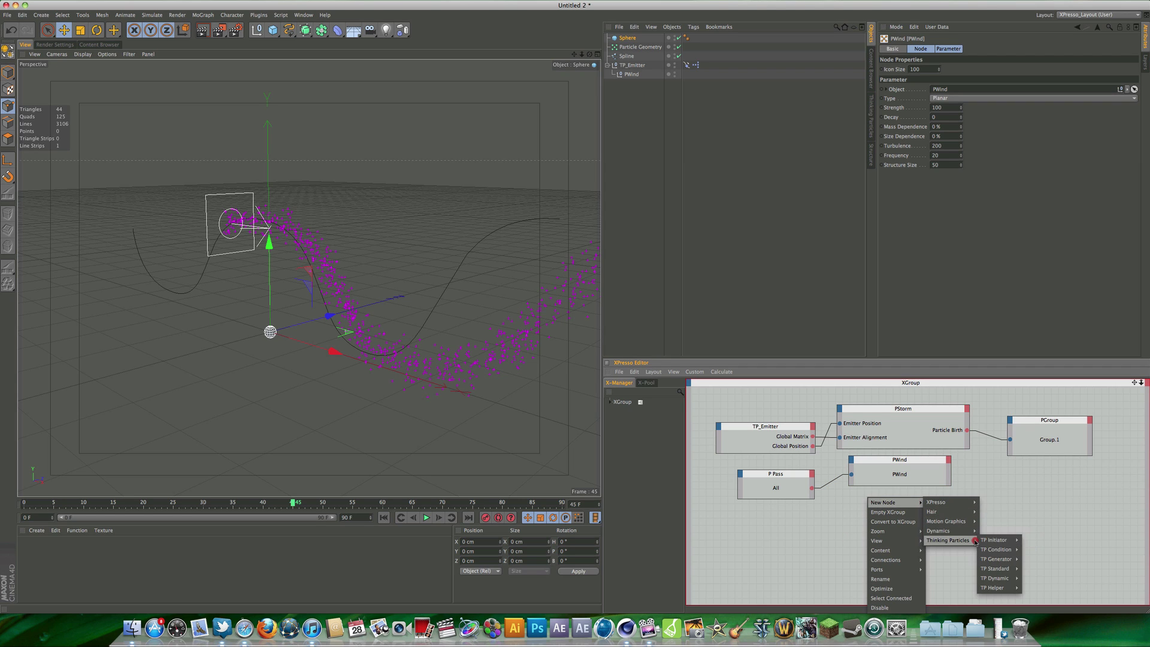
mouse_move(996, 557)
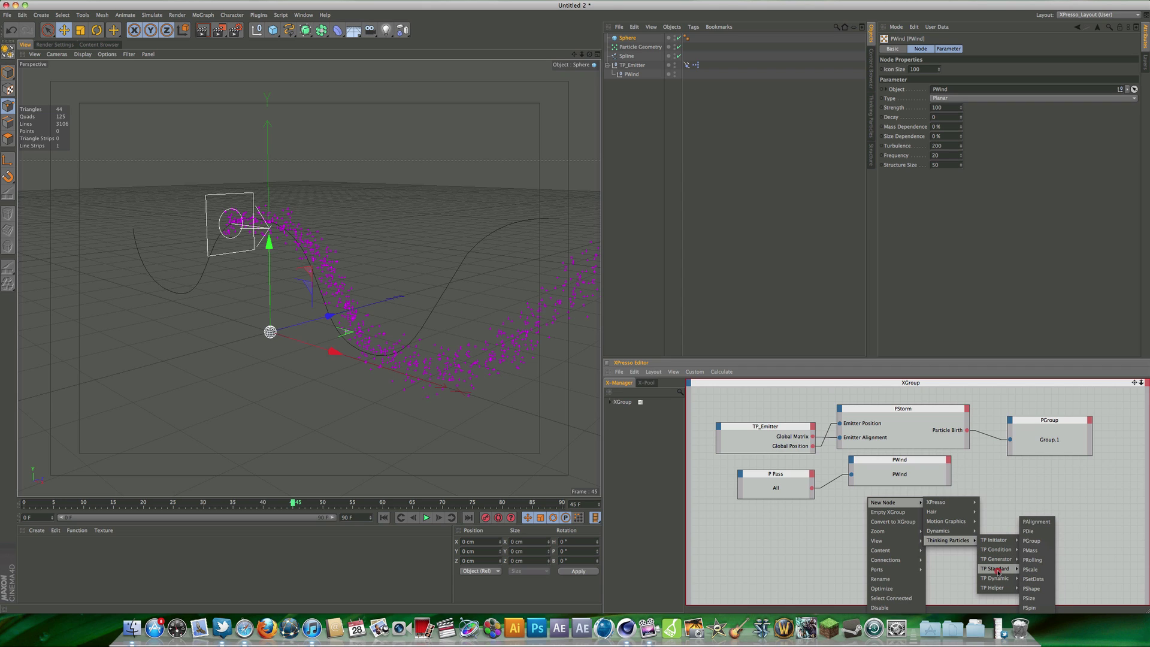
click(1031, 589)
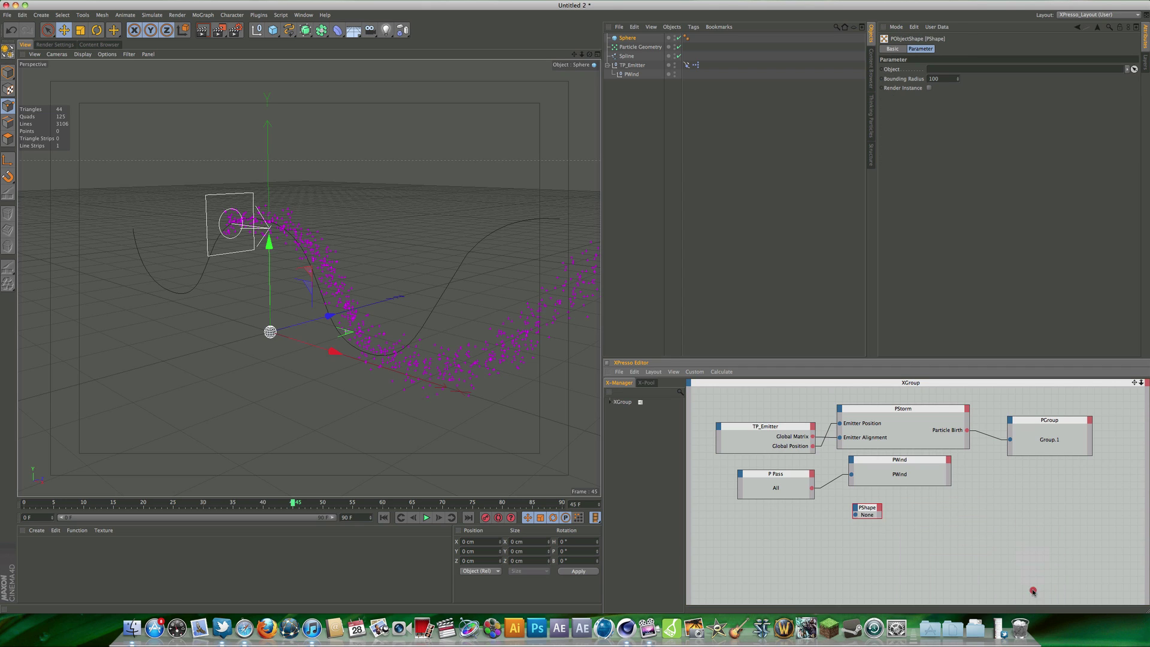
drag(864, 507, 985, 541)
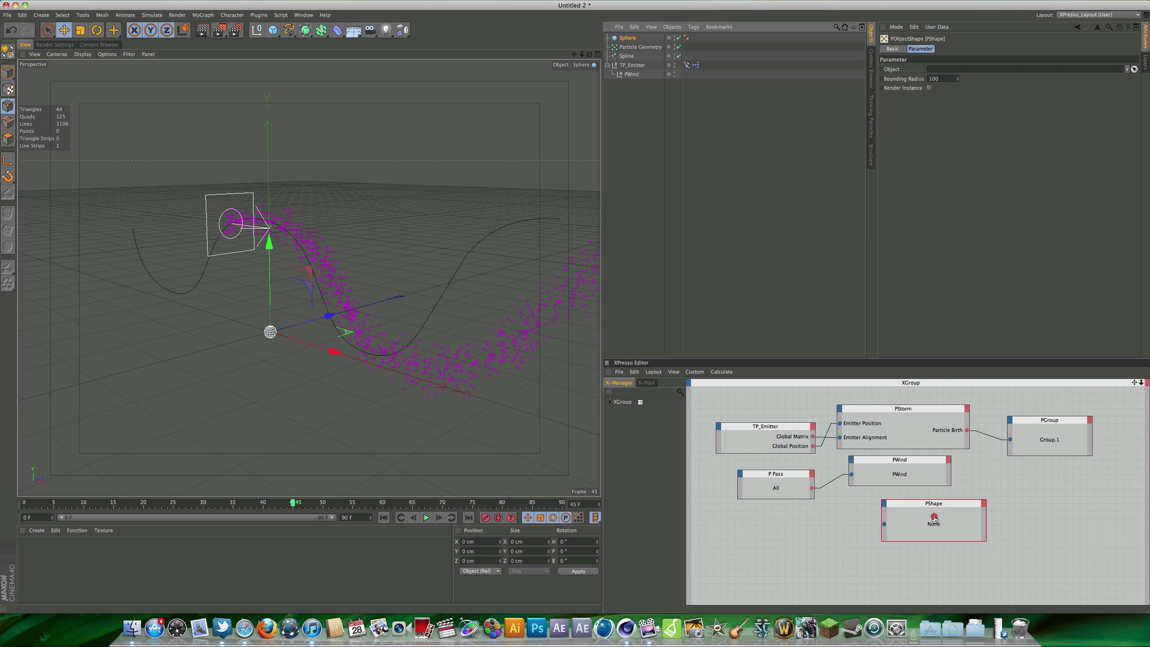
Step: Assign the Sphere to the PShape node and connect P Pass's All output to the PShape input
drag(934, 518, 934, 519)
click(872, 531)
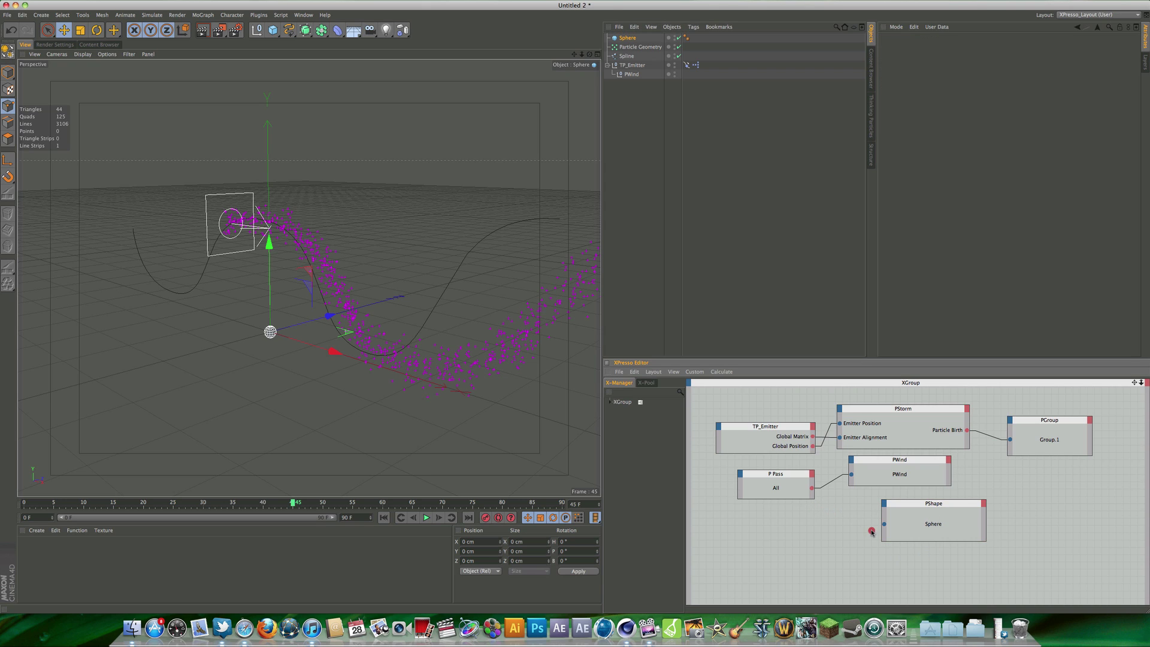
drag(884, 524, 811, 489)
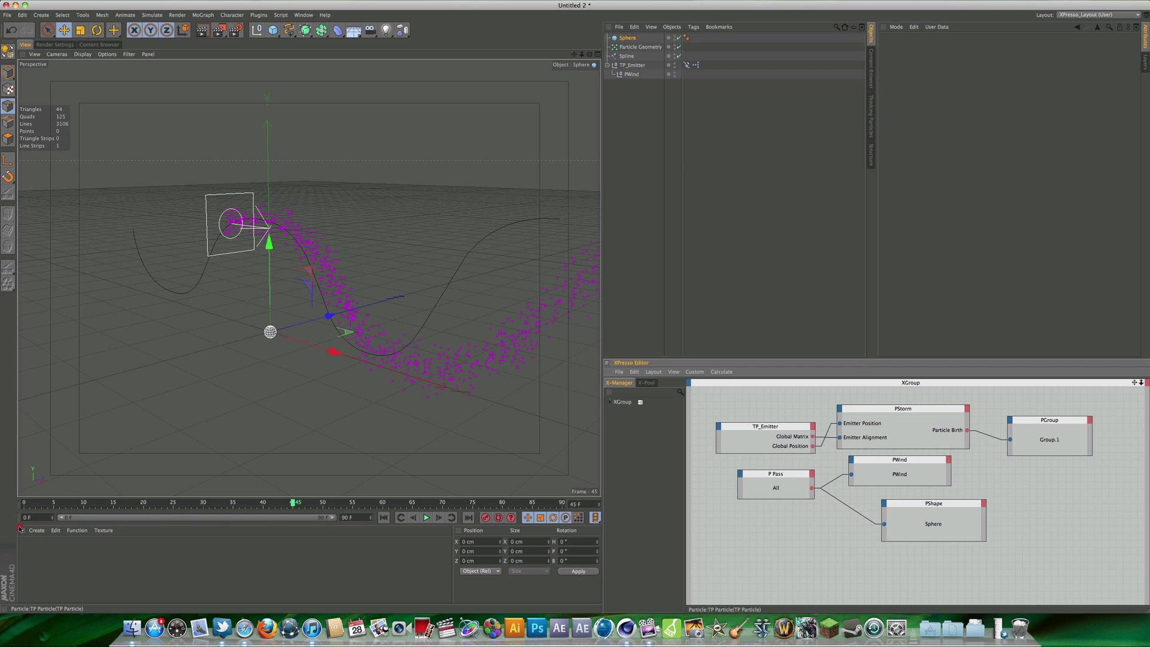
Step: Create a new material and disable its Specular channel
double_click(133, 568)
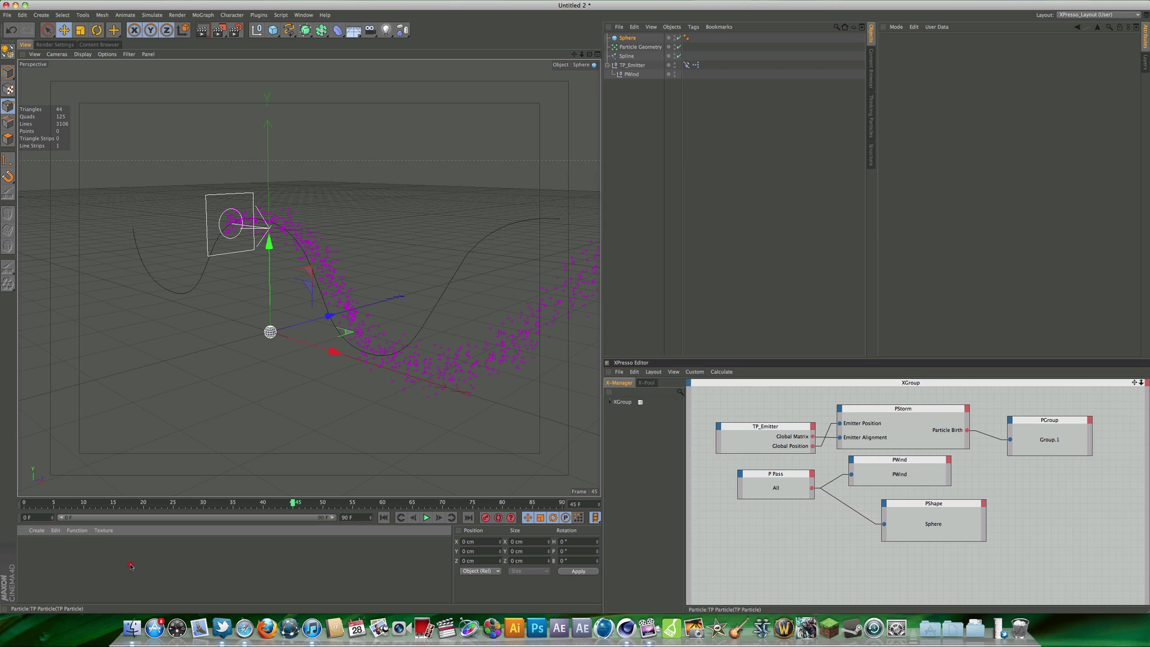
double_click(29, 548)
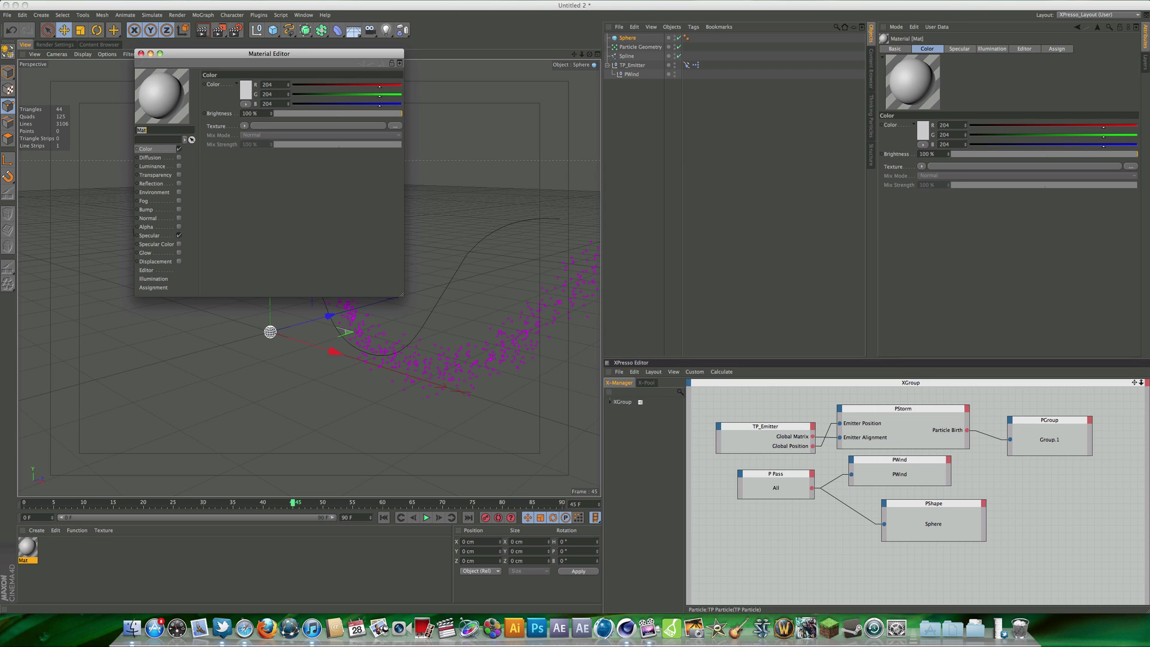
click(179, 235)
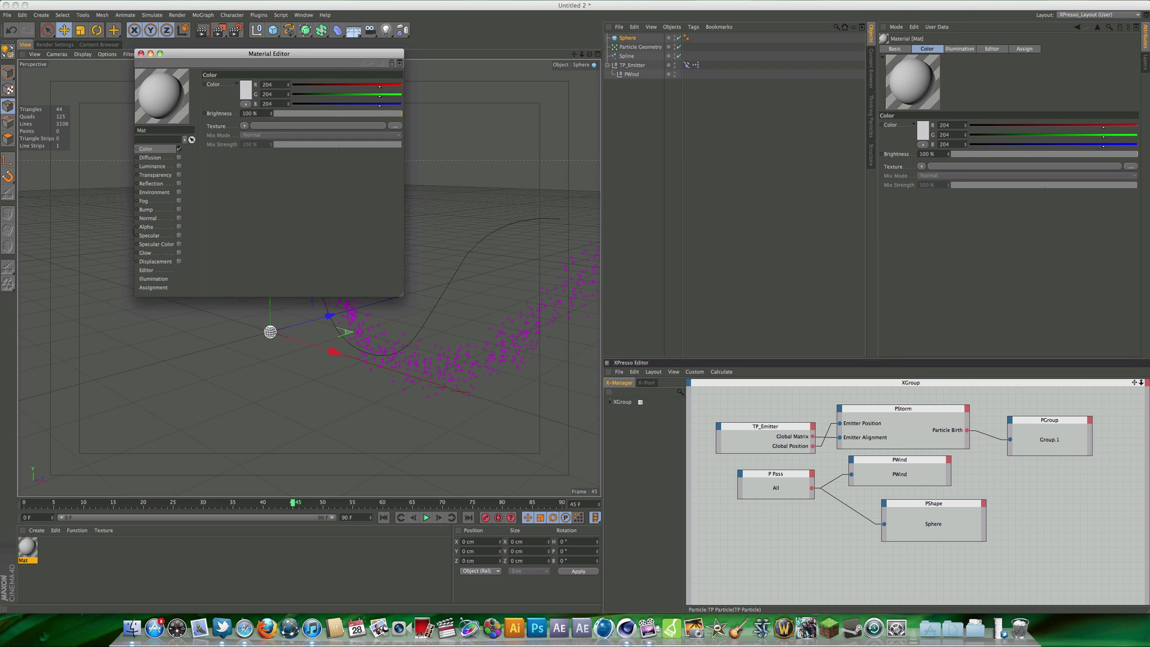
Step: Set the material's color to magenta with RGB 207, 29, 178, and close the material's editor
click(248, 90)
drag(286, 61, 298, 62)
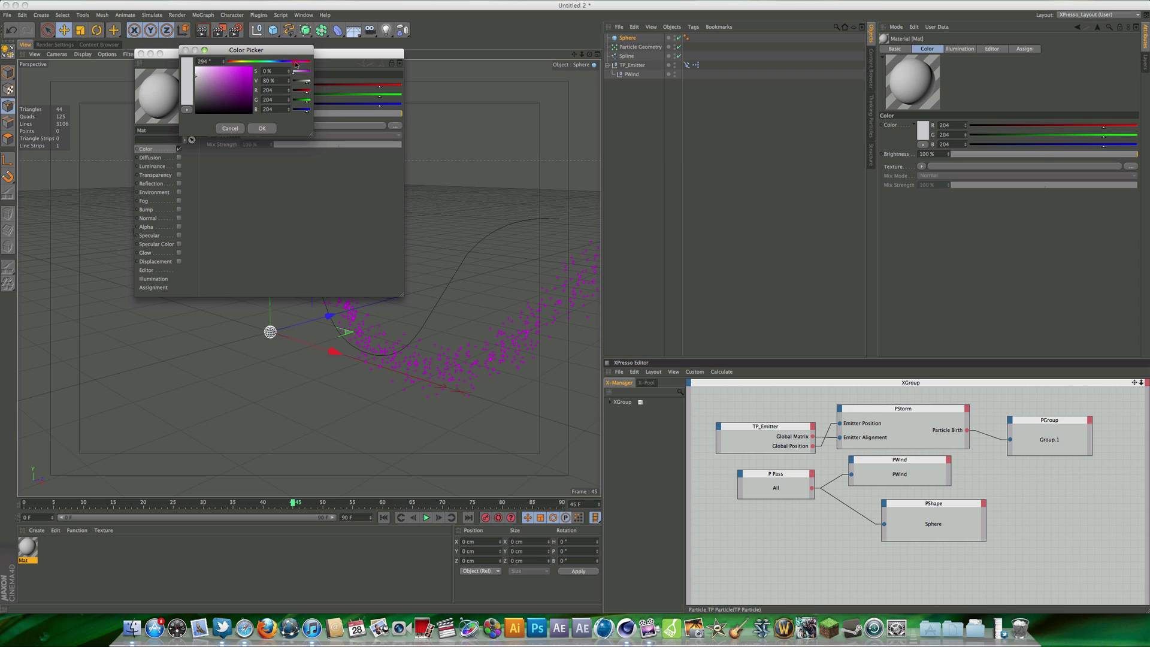
click(239, 82)
drag(239, 82, 244, 75)
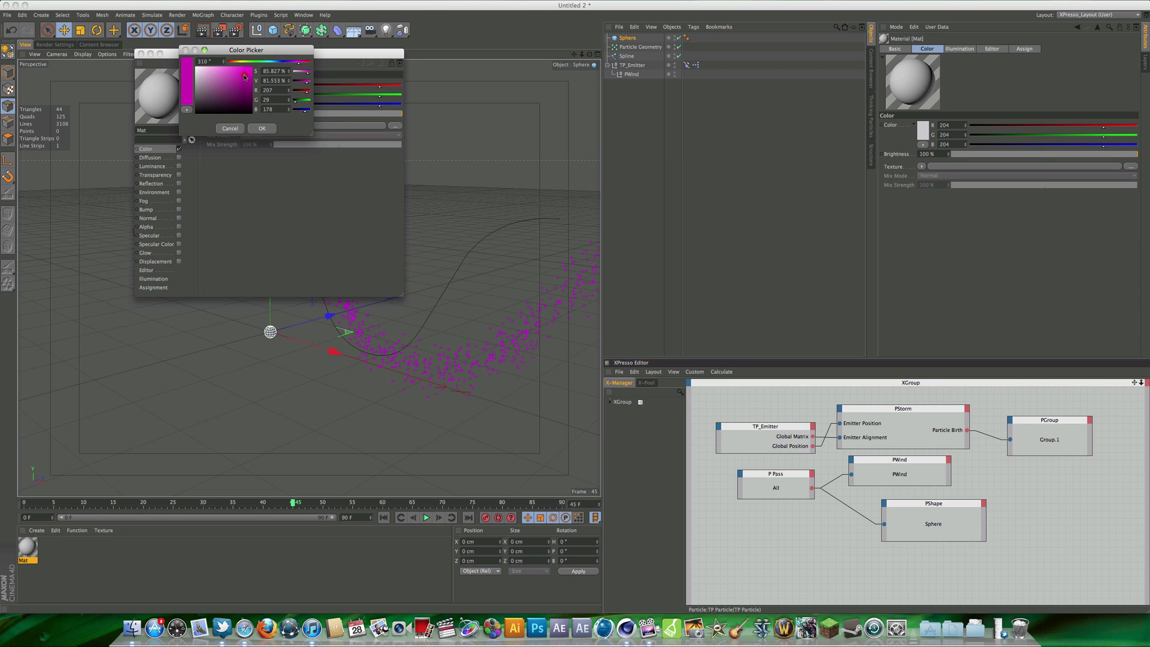
click(266, 131)
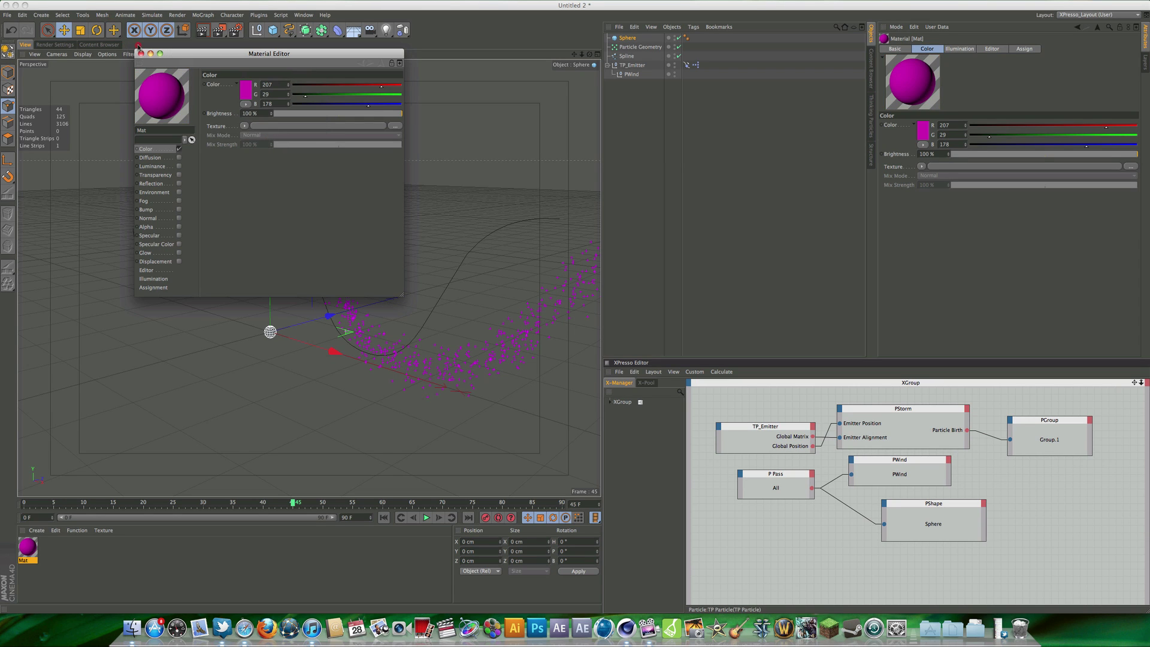
click(141, 54)
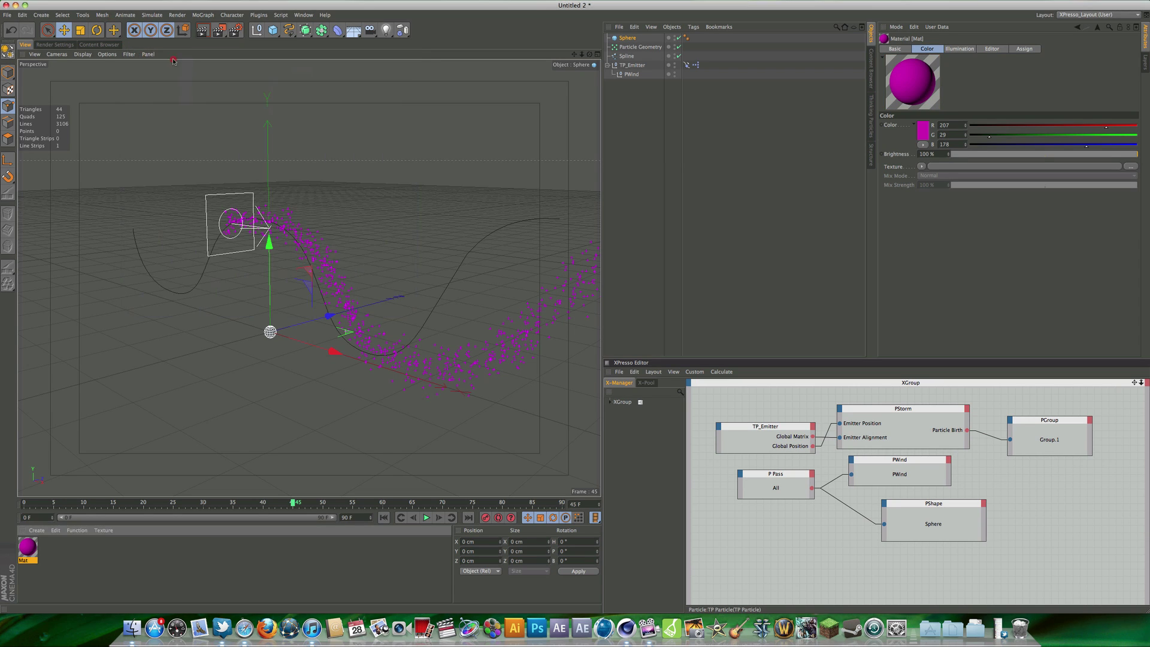
click(108, 556)
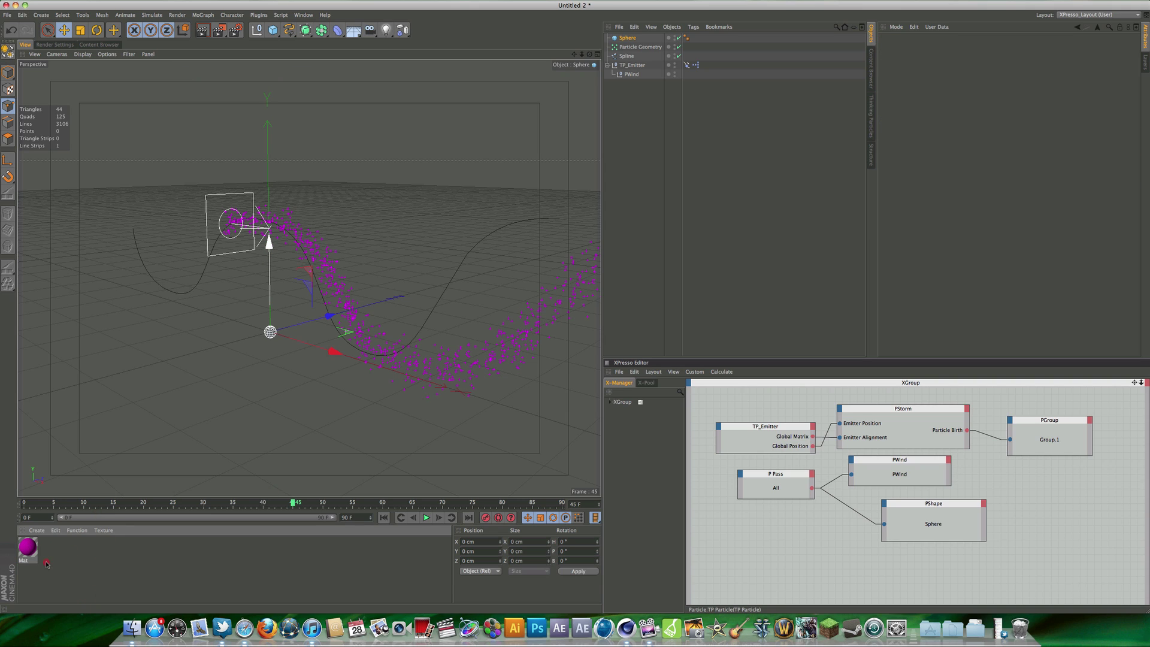
Step: Apply the magenta material to the Particle Geometry object and render the active view
drag(28, 547, 643, 47)
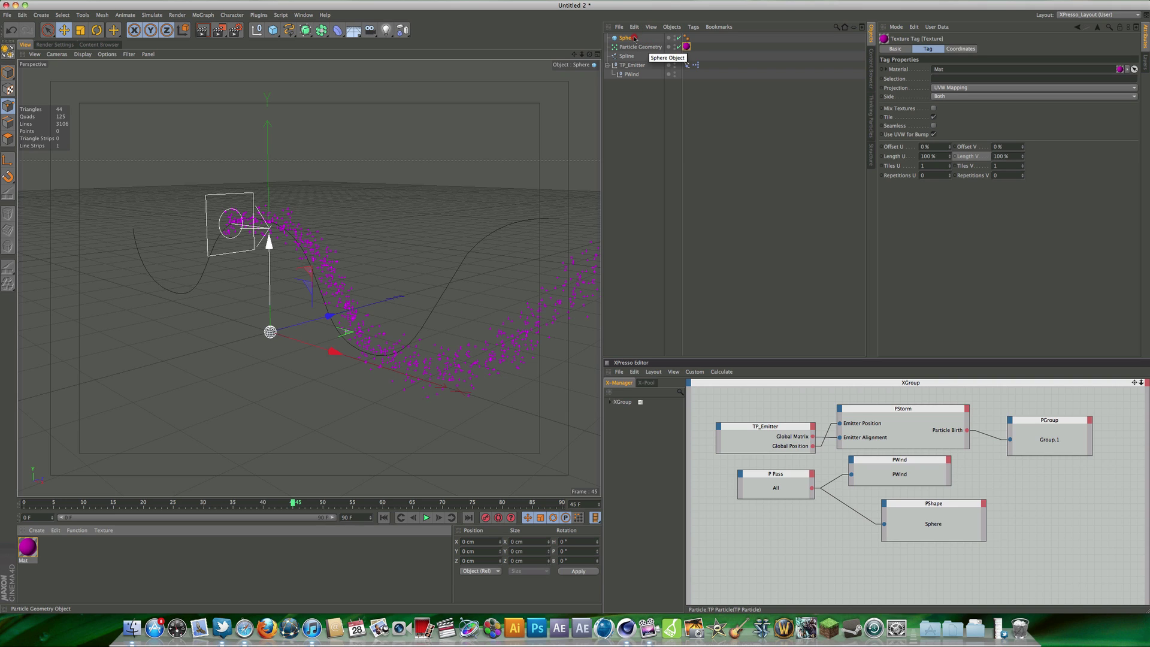
click(623, 232)
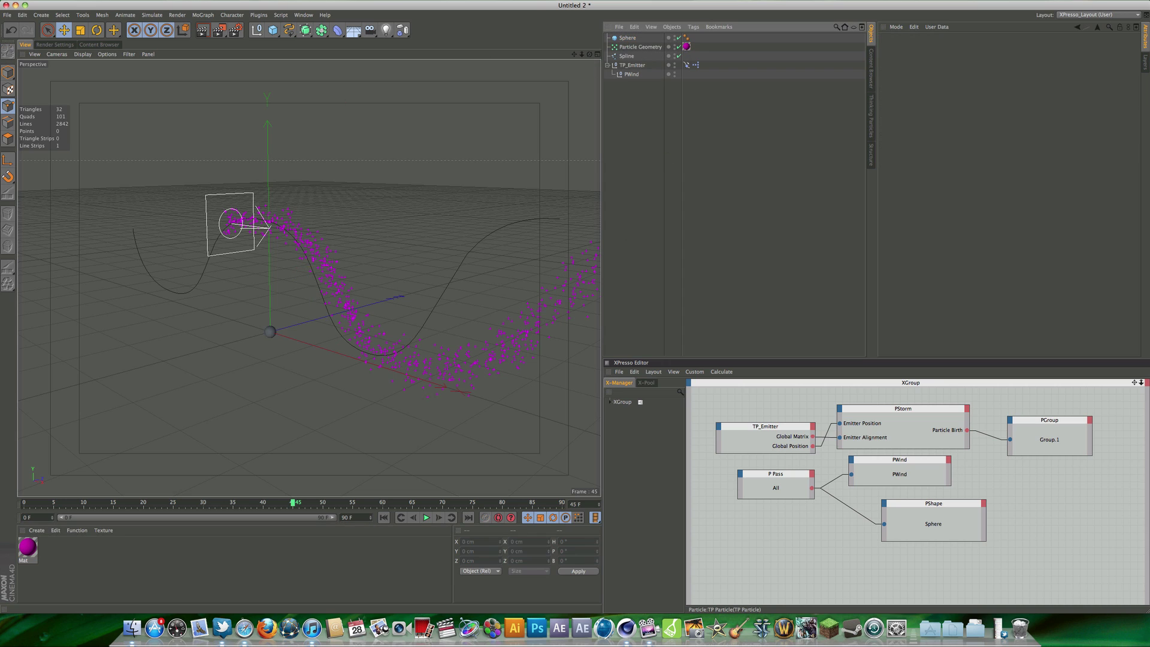
click(203, 30)
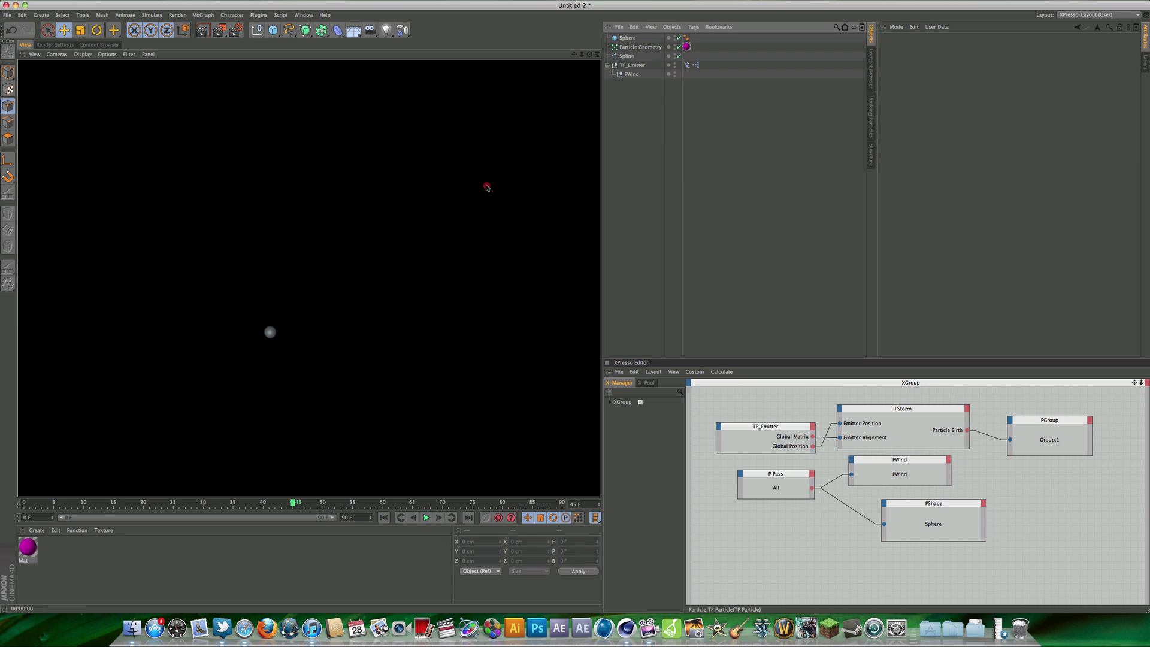
Step: Assign Group.1 as the particle group of the Particle Geometry object and render the active view
click(639, 46)
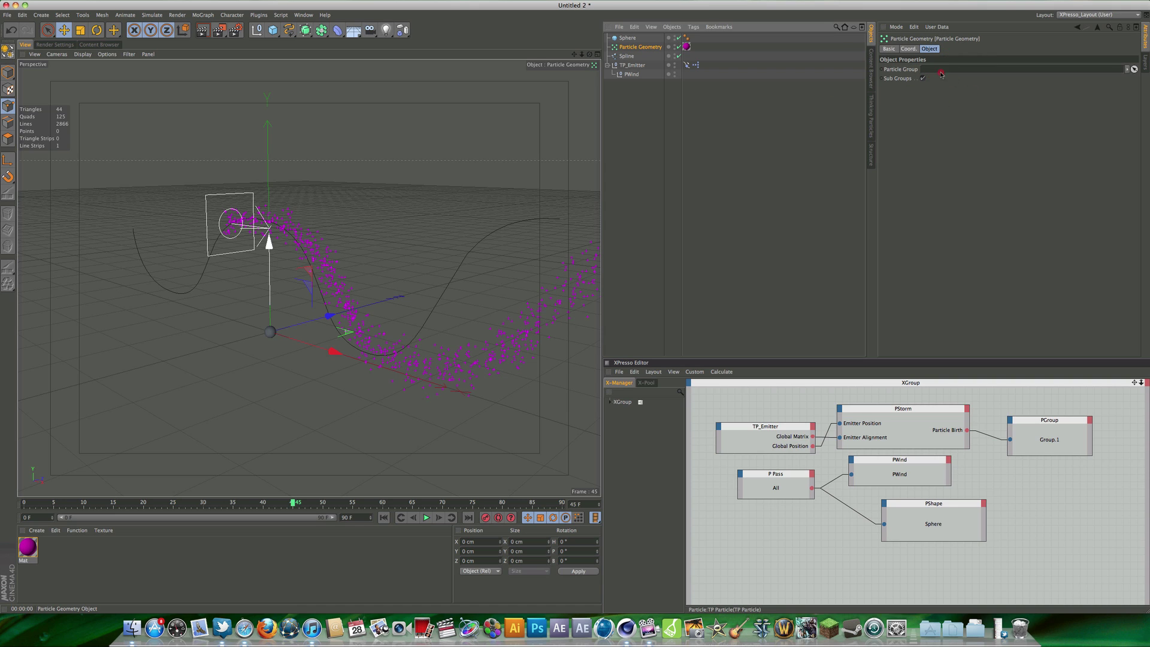
click(872, 120)
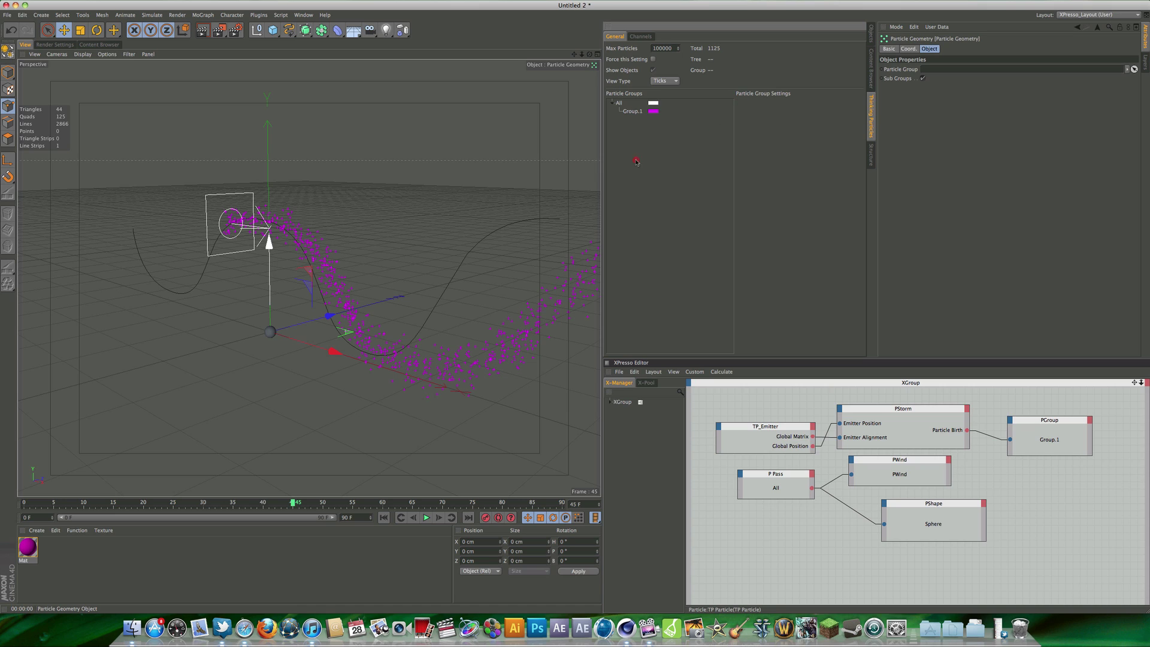
drag(633, 113, 999, 70)
click(998, 70)
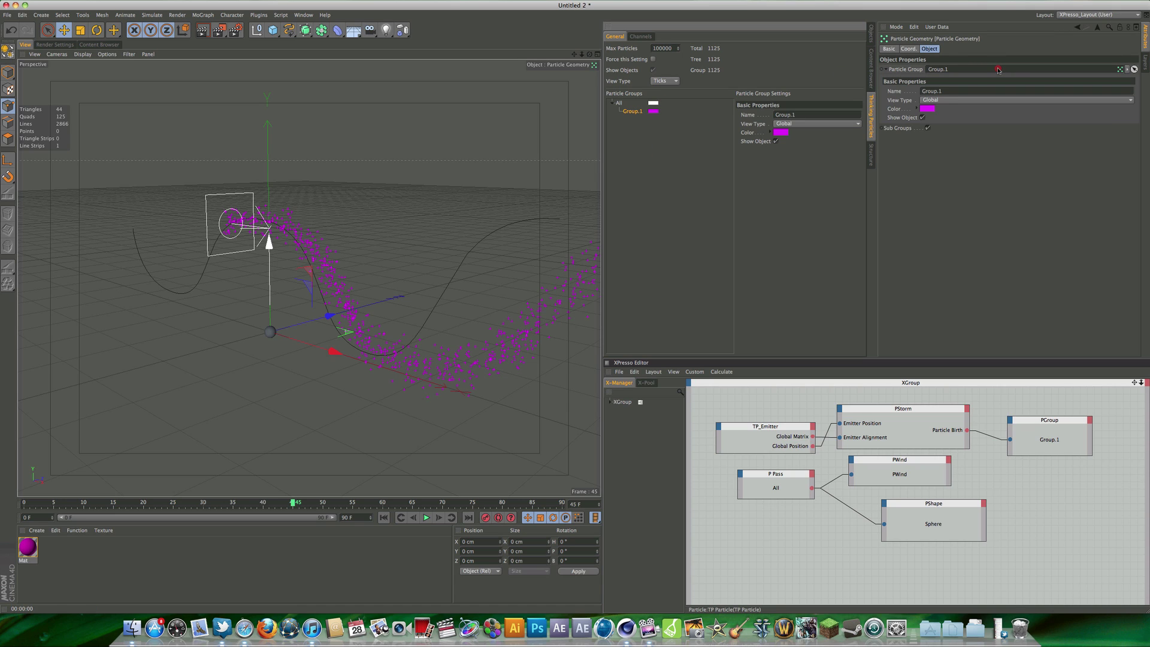
click(204, 30)
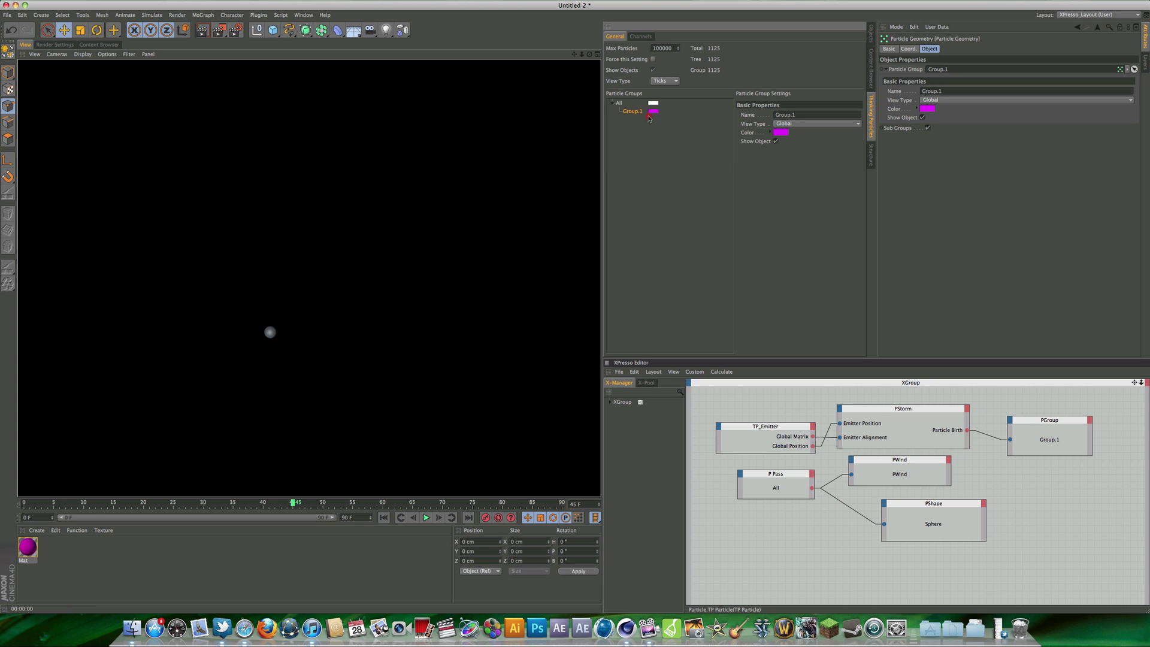
Step: Play the animation from the start to frame 45 and examine the sphere particles up close
click(384, 517)
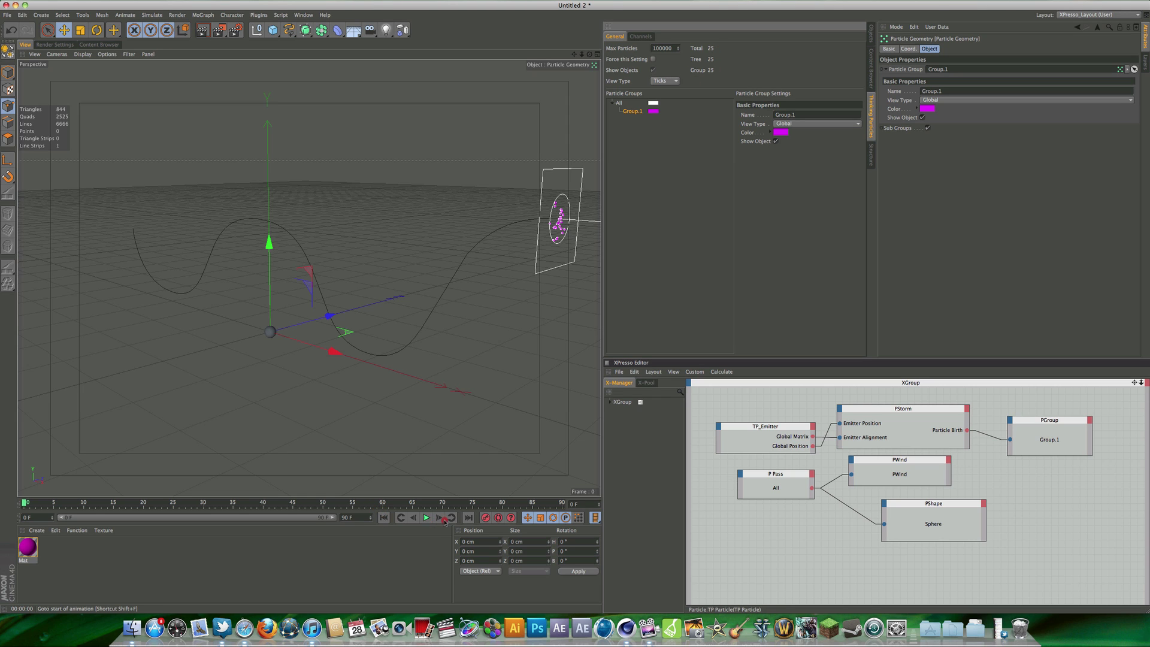
click(426, 517)
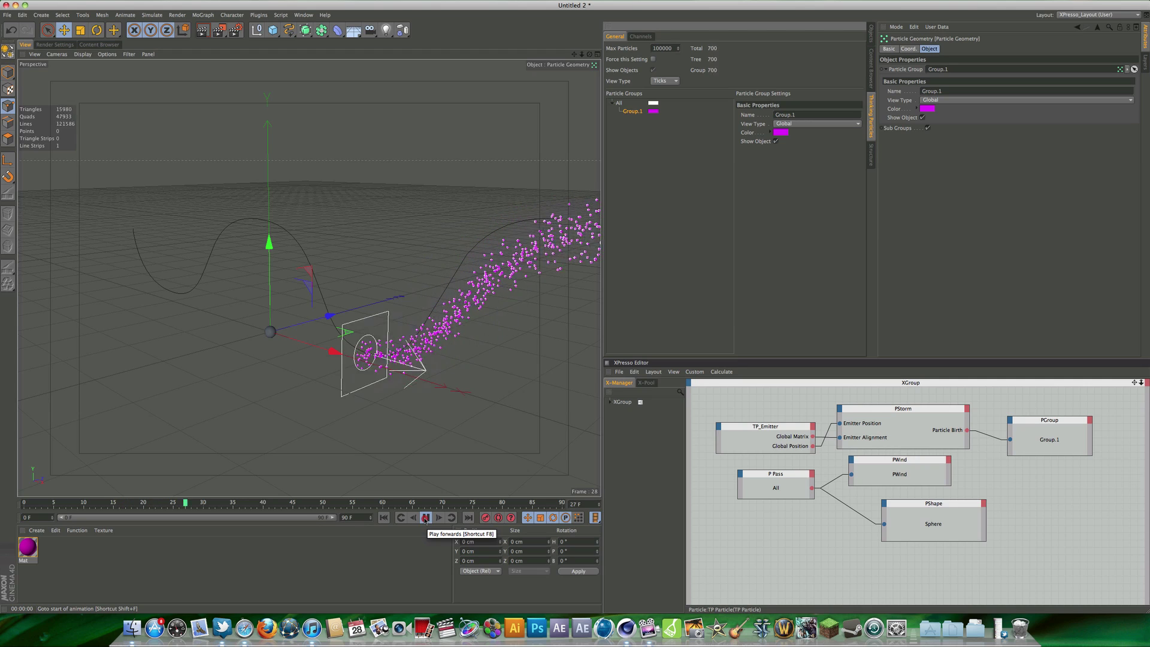
click(425, 517)
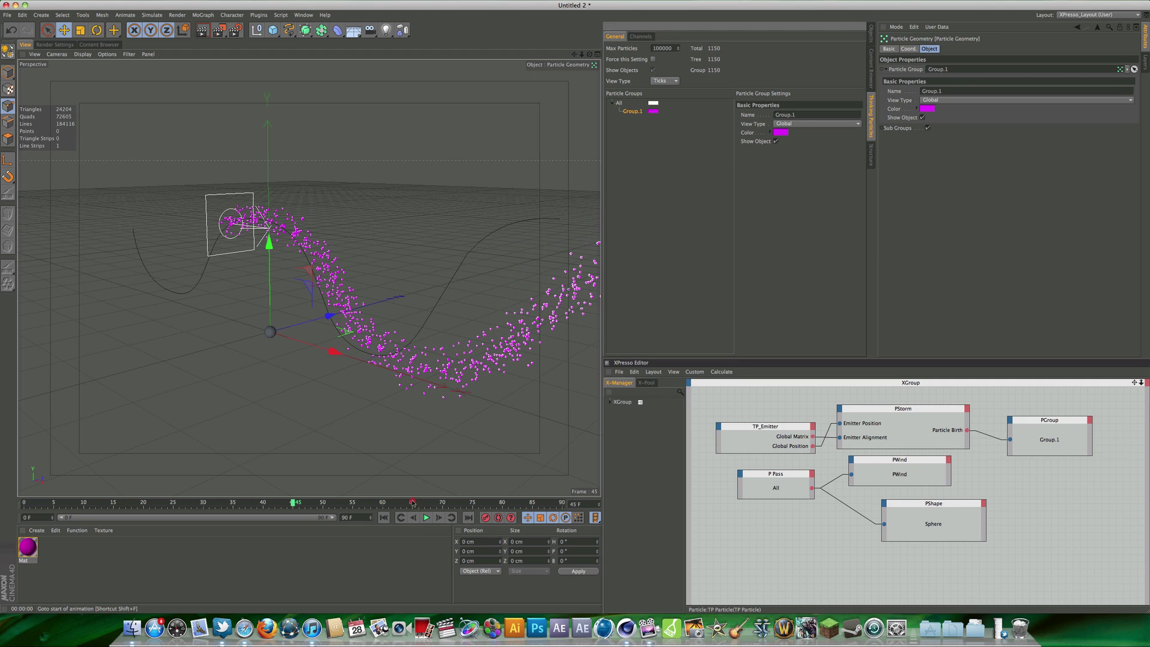
alt+right_drag(285, 237, 360, 257)
scroll(316, 257, up, 10)
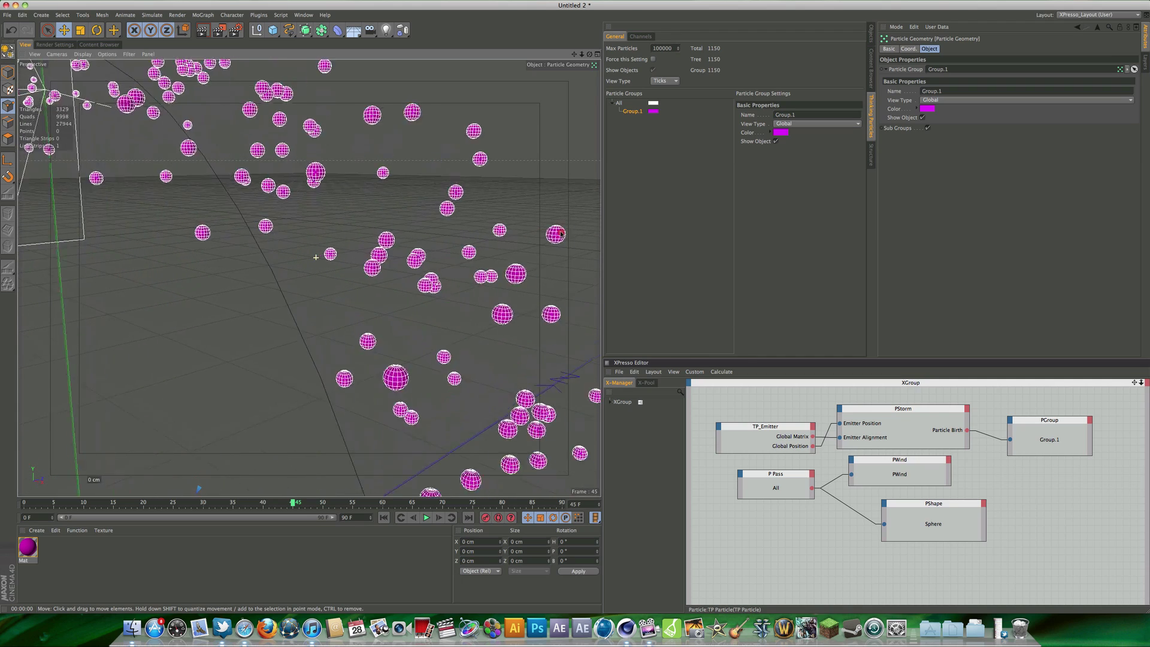
scroll(567, 233, down, 5)
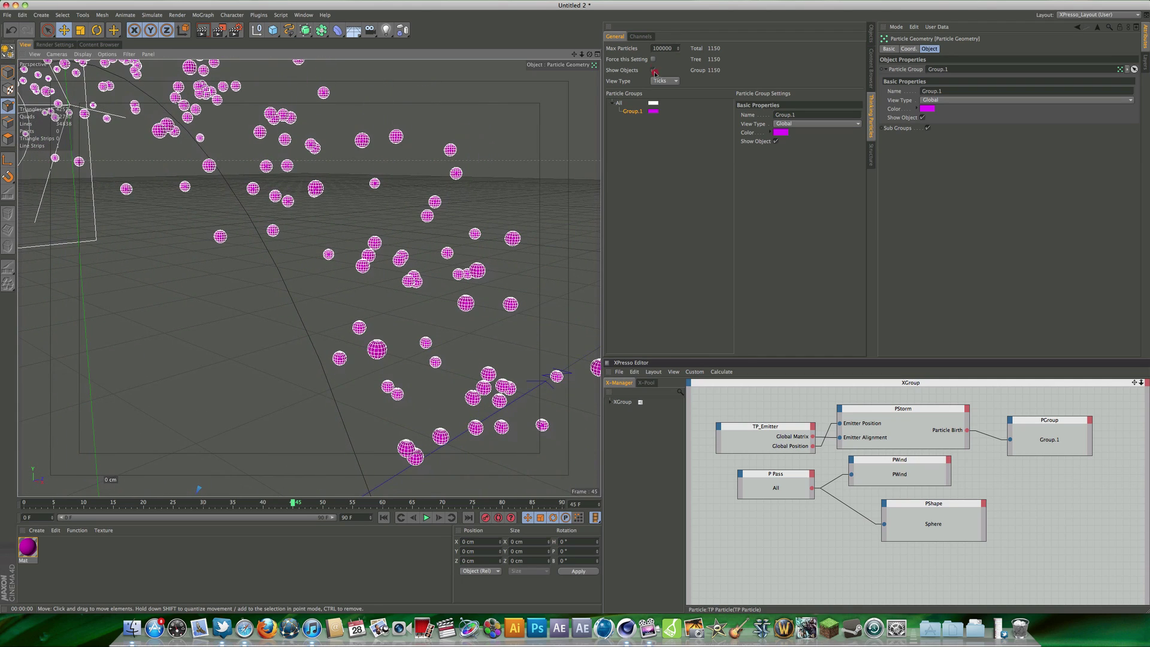
Step: Set the Sphere object's segments to 10
click(871, 34)
click(626, 37)
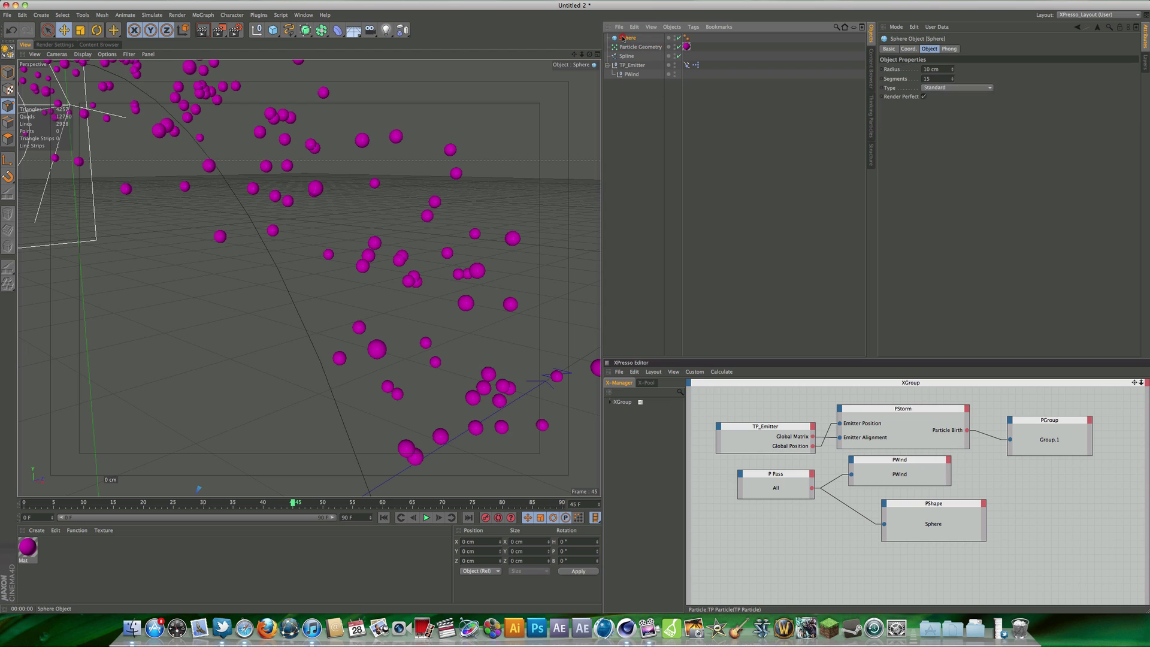
double_click(937, 78)
text(15)
key(Return)
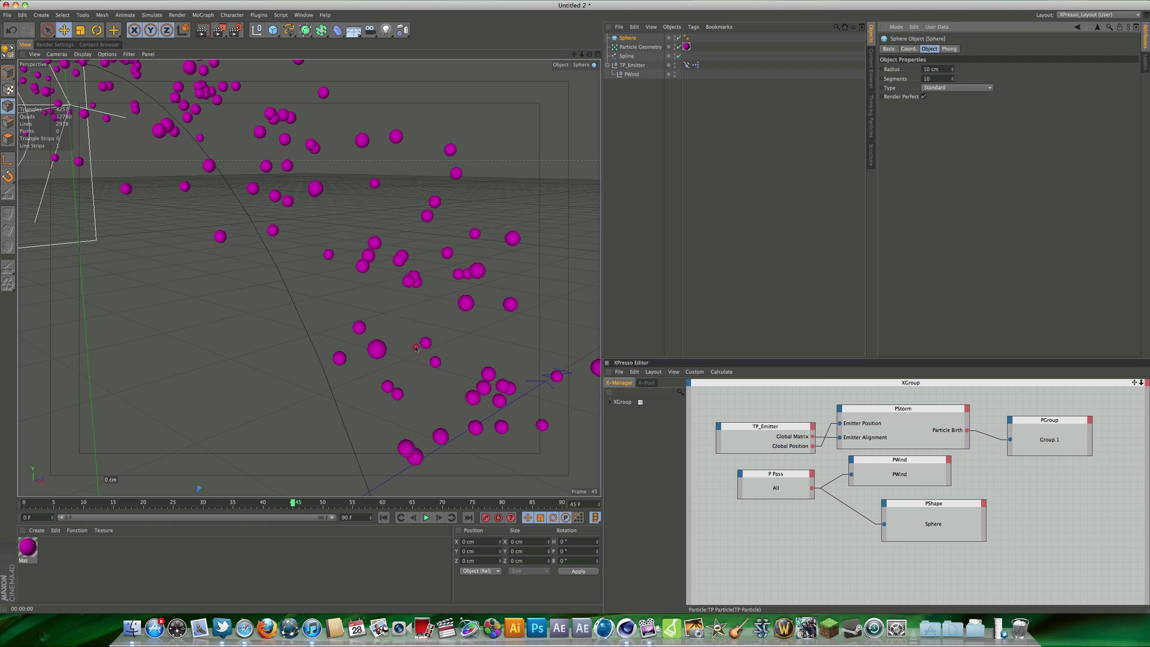
Step: Move the original Sphere about 486 cm up along the Y axis, away from the particle stream, and render the active view
click(371, 346)
scroll(410, 246, down, 5)
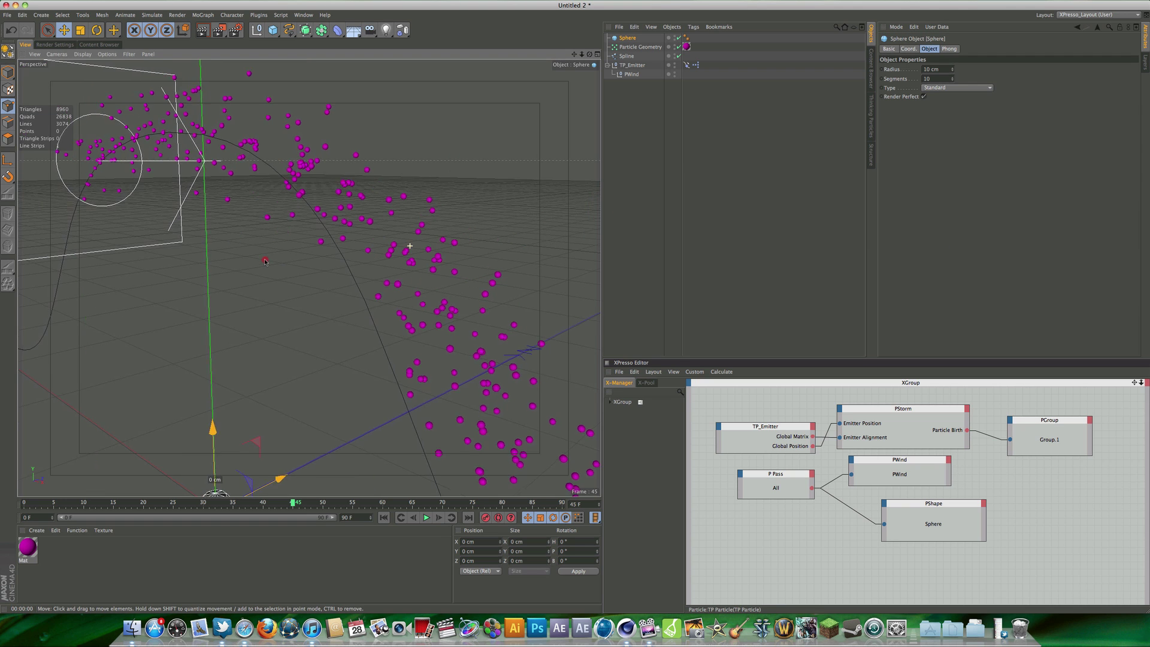
alt+right_drag(317, 232, 149, 256)
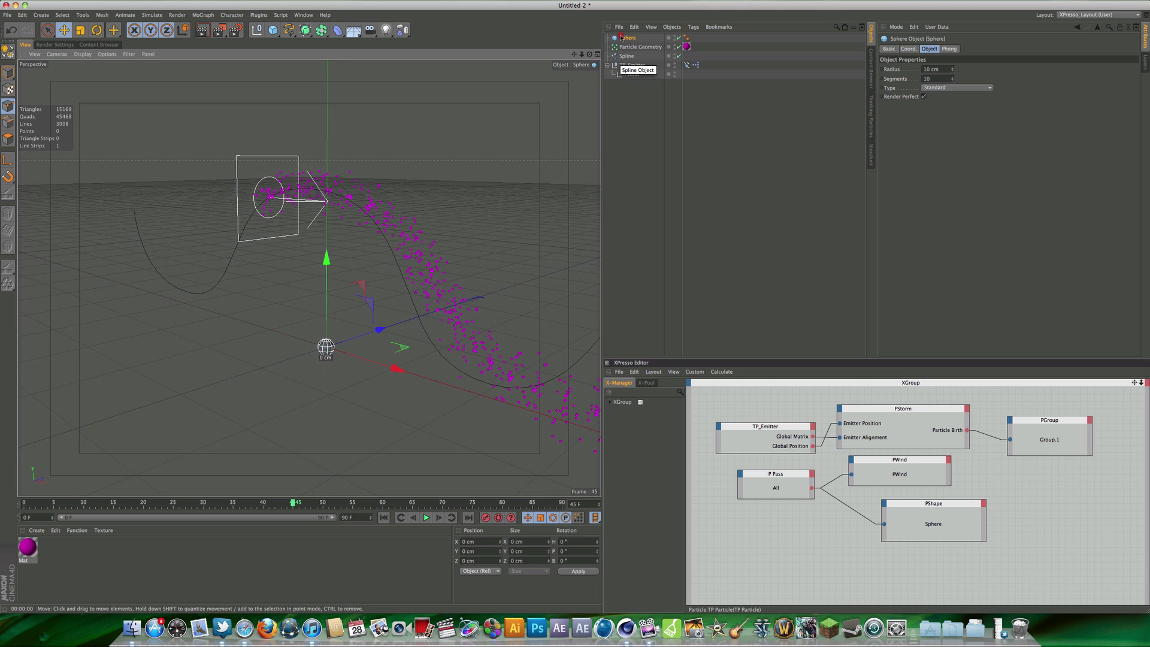
drag(344, 258, 342, 88)
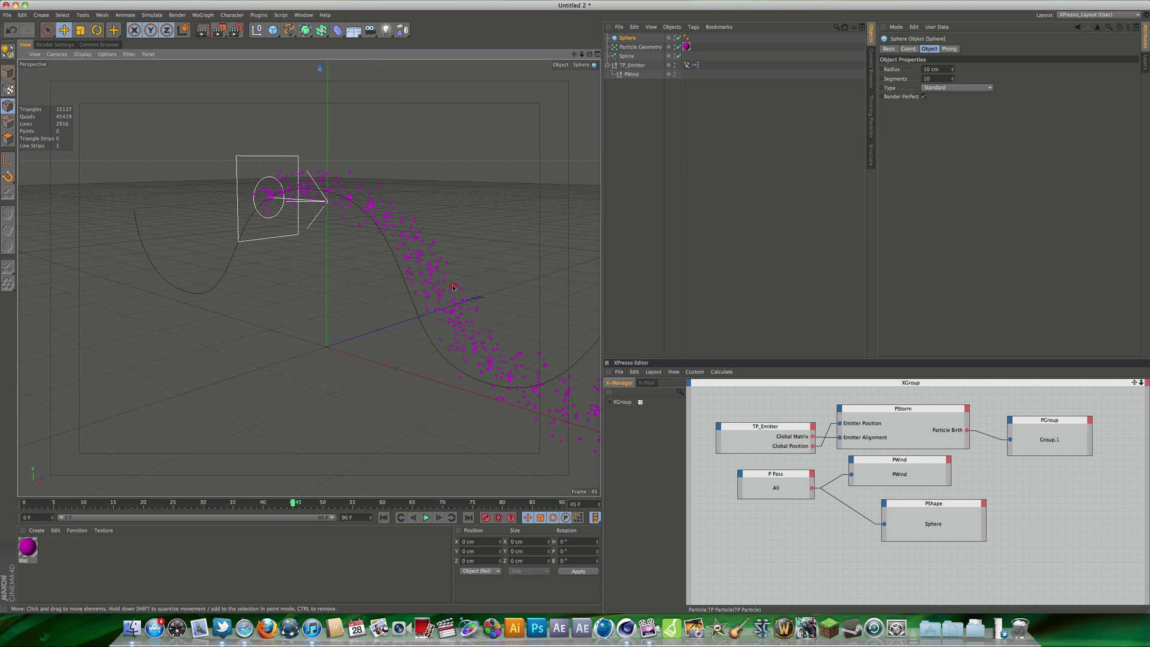
click(205, 32)
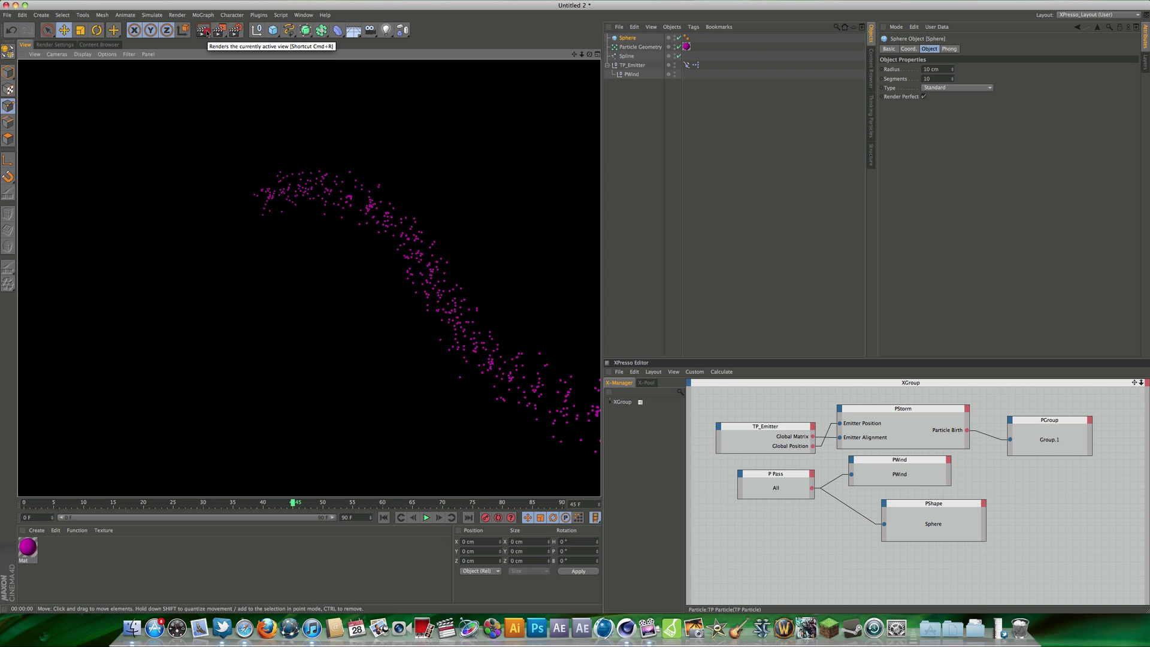
Step: Play the animation from the start to frame 70 and examine the particle trail along the spline from other angles
click(386, 517)
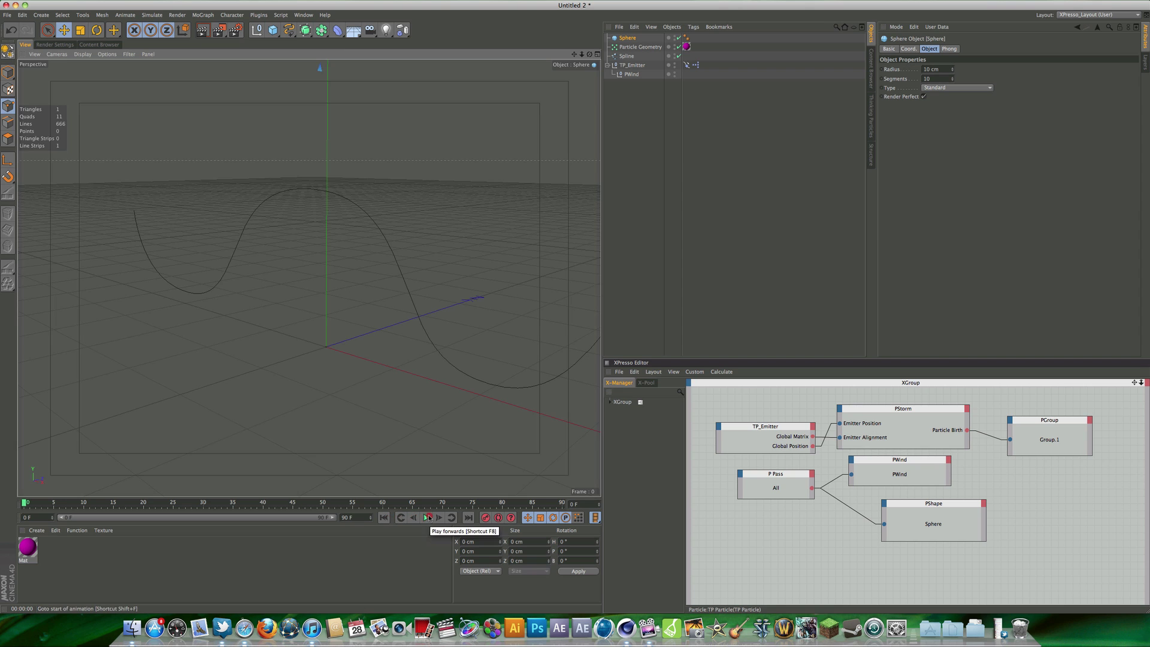
click(424, 517)
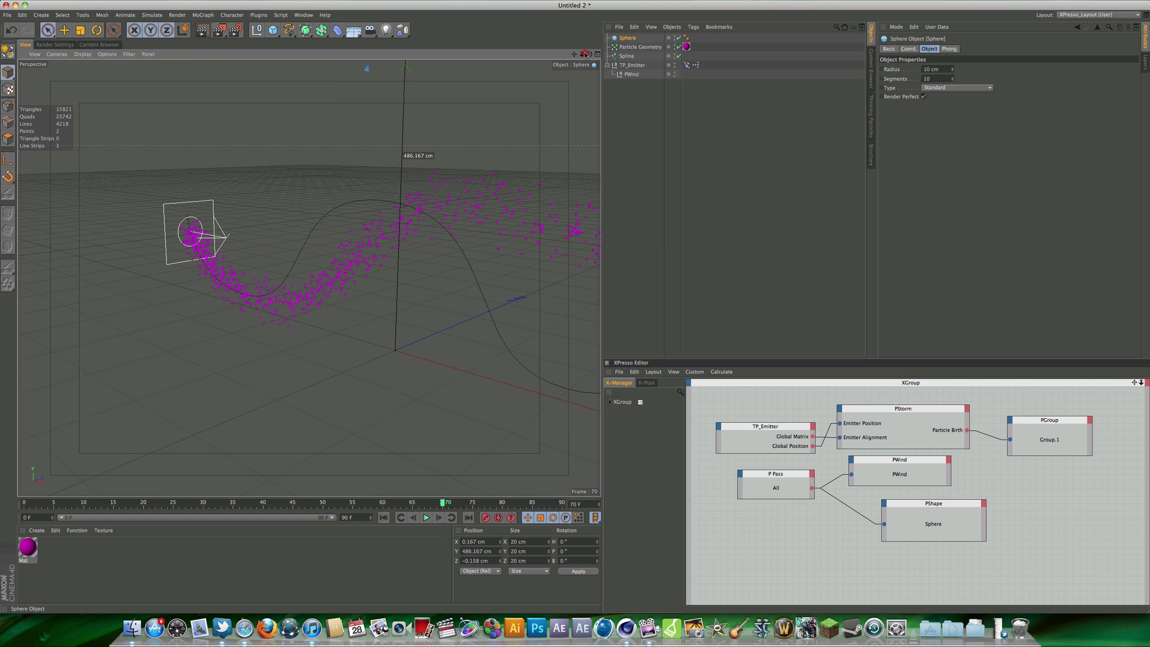
drag(582, 60, 560, 269)
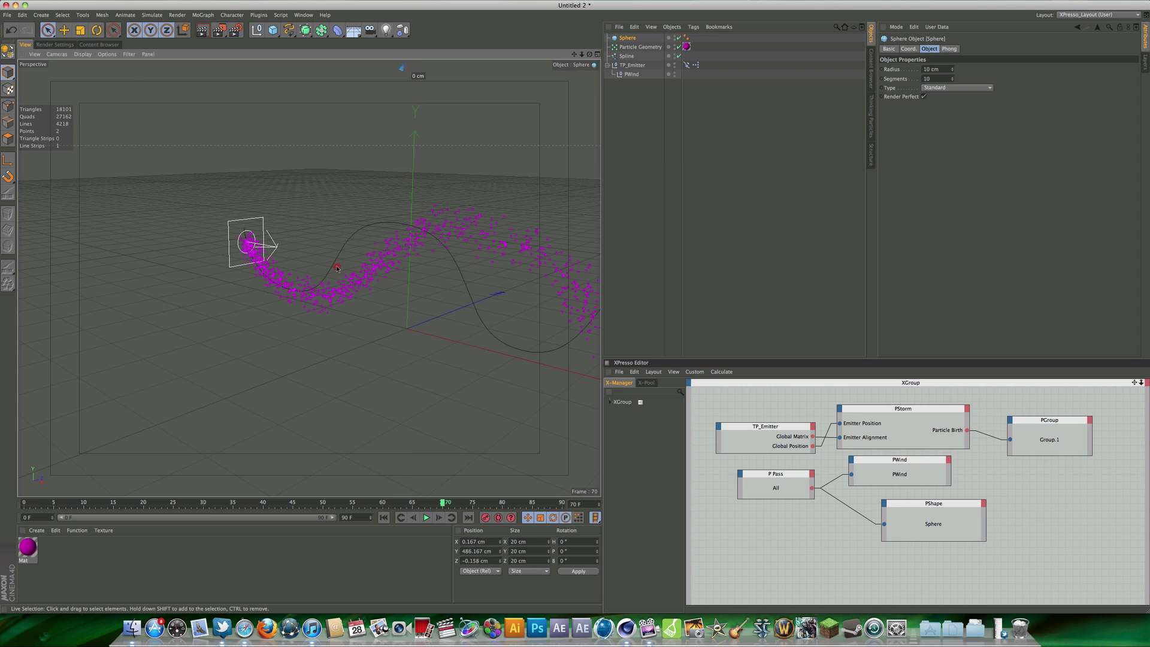
drag(582, 55, 674, 25)
drag(308, 278, 308, 277)
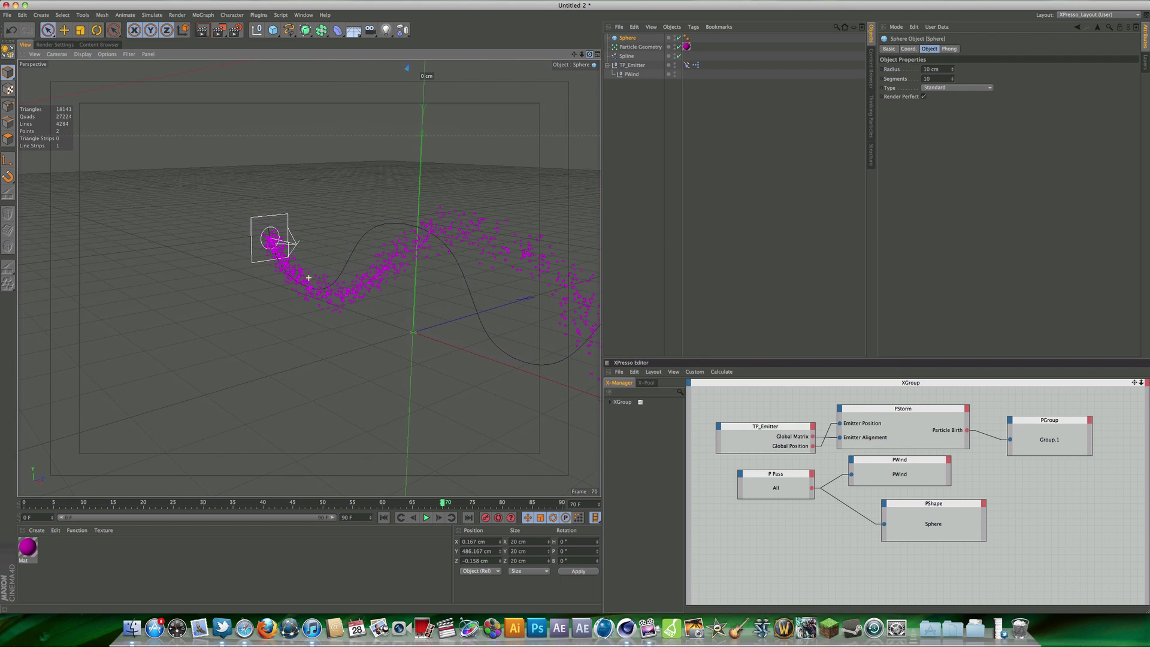